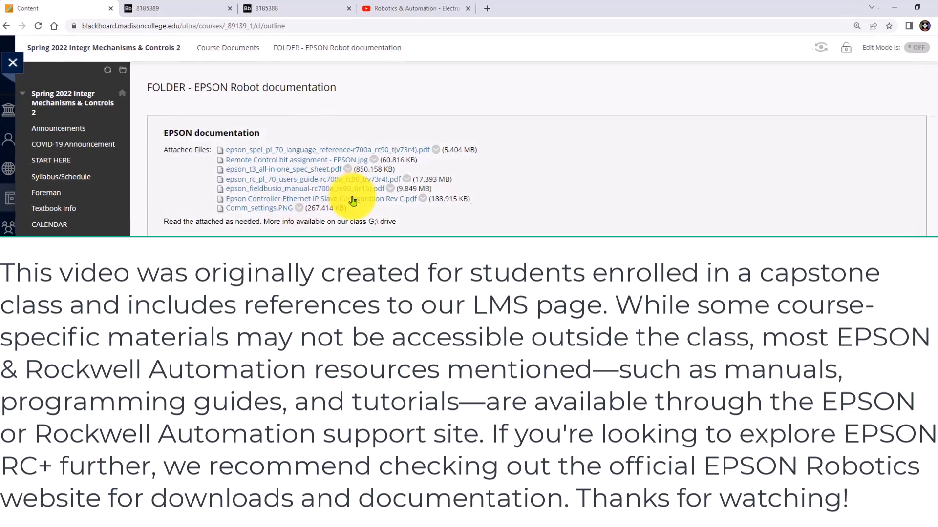
# Step: Open the Epson EtherNet/IP slave configuration document and examine the assembly instance table for the Data - INT comm format
pyautogui.click(280, 6)
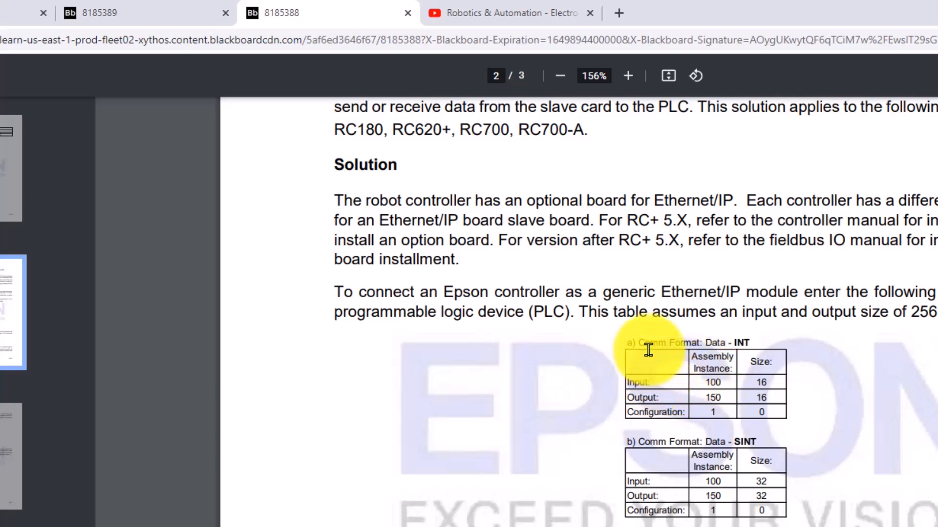
pyautogui.moveTo(638, 345); pyautogui.dragTo(761, 334)
pyautogui.click(832, 371)
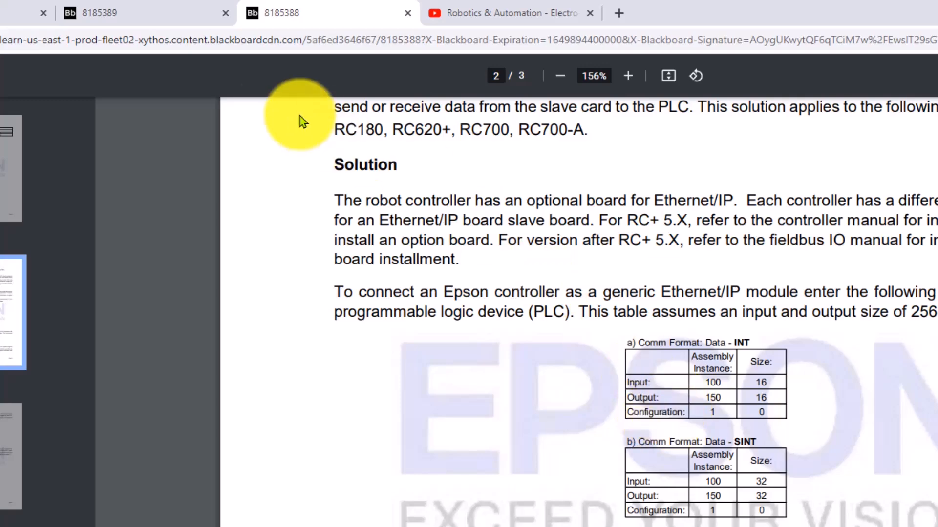
# Step: Read the fieldbus manual's EtherNet/IP slave board section, from board specifications to the confirmation and configuration procedure for EPSON RC+ 7.0
pyautogui.click(163, 20)
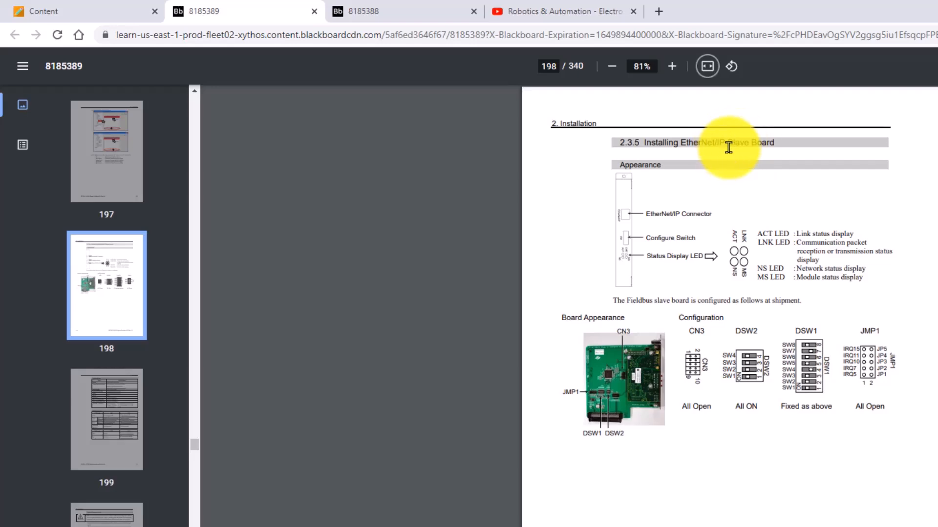
pyautogui.scroll(-5, 747, 355)
pyautogui.scroll(-4, 747, 356)
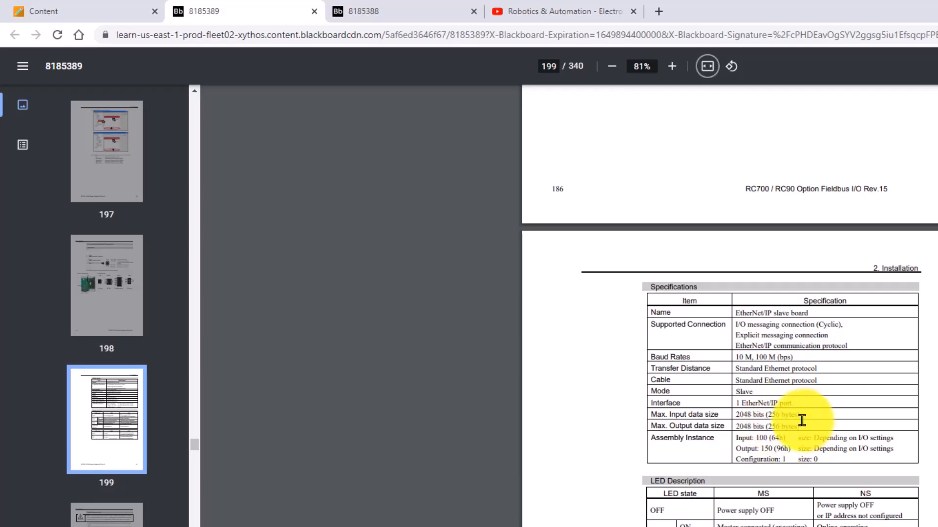
pyautogui.scroll(-6, 802, 421)
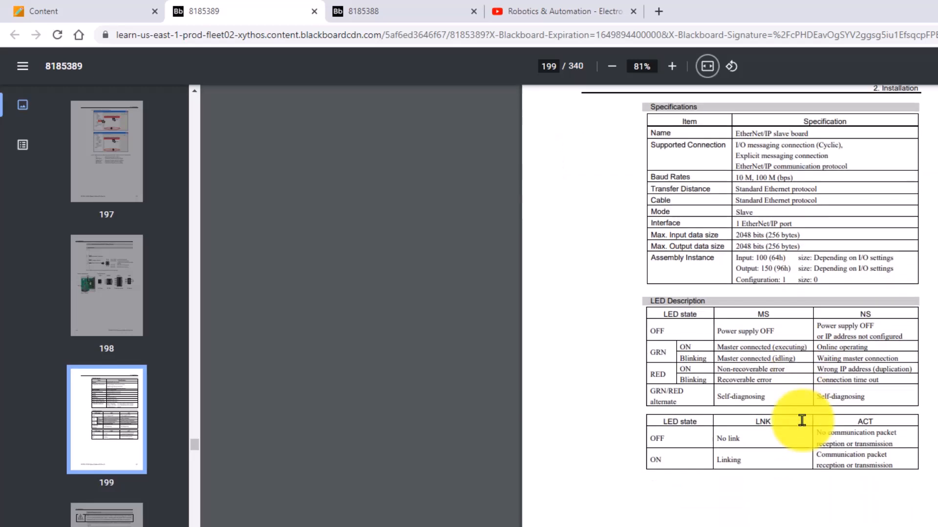
pyautogui.scroll(-5, 801, 432)
pyautogui.scroll(-10, 800, 432)
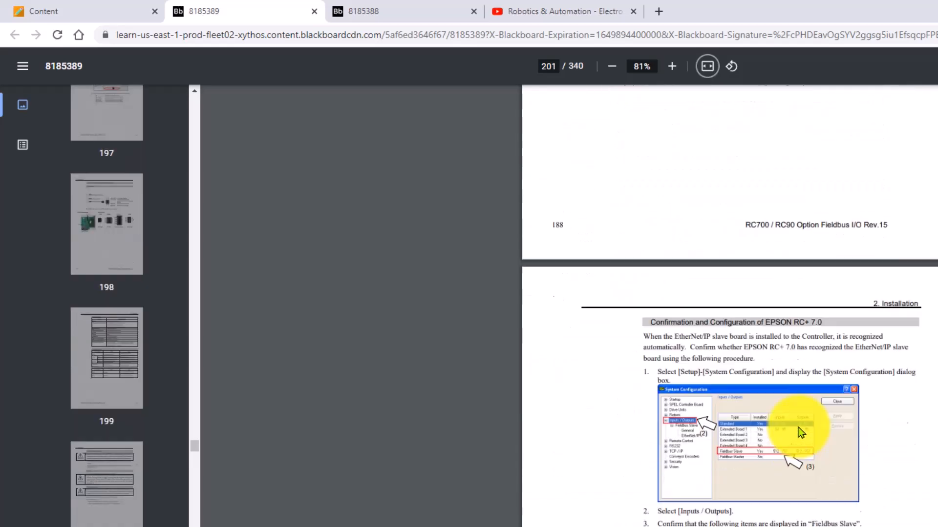
pyautogui.click(708, 65)
pyautogui.scroll(-4, 779, 327)
pyautogui.scroll(-5, 776, 320)
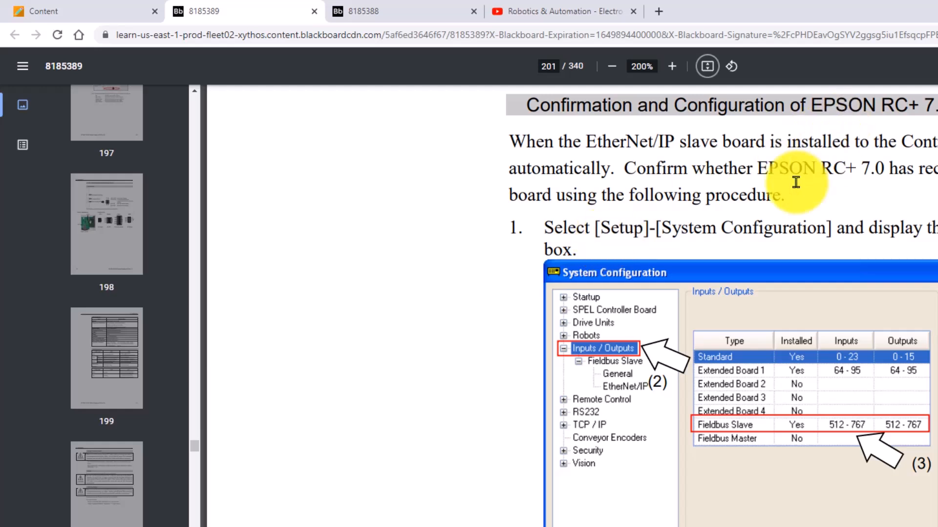
pyautogui.hotkey('ctrl', '-')
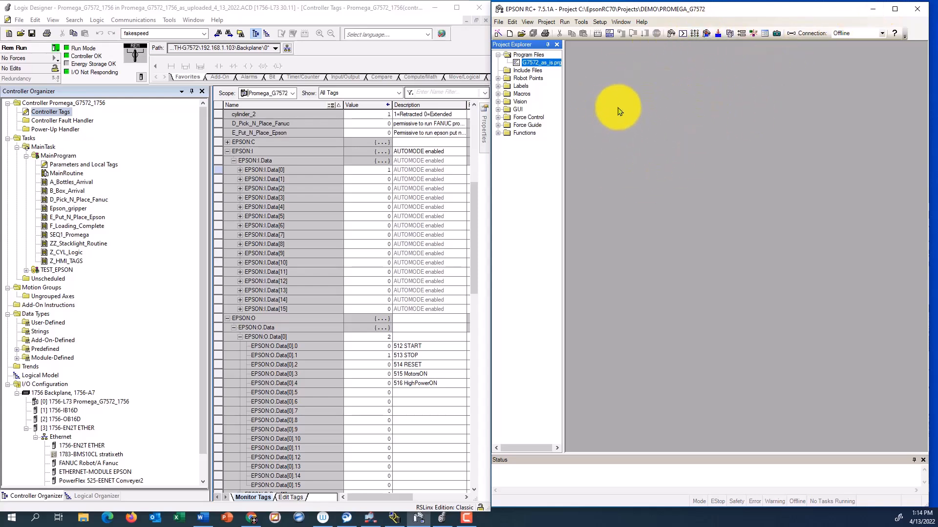
# Step: Switch to Logix Designer and take the Promega_G7572_1756 project offline from the controller
pyautogui.click(268, 19)
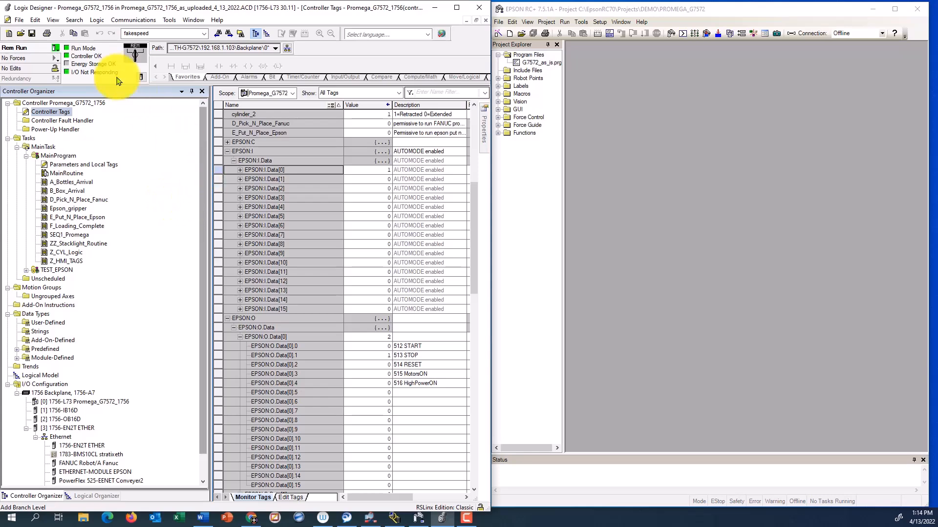
pyautogui.click(57, 50)
pyautogui.click(76, 61)
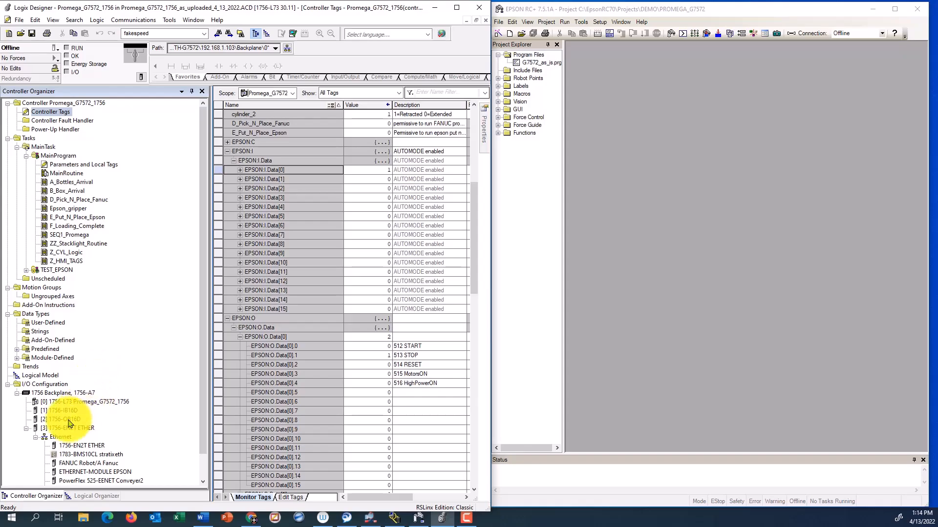
# Step: Examine the EPSON Ethernet module's general properties, including its IP address, comm format, assembly instances and sizes, and close them
pyautogui.scroll(-1, 64, 440)
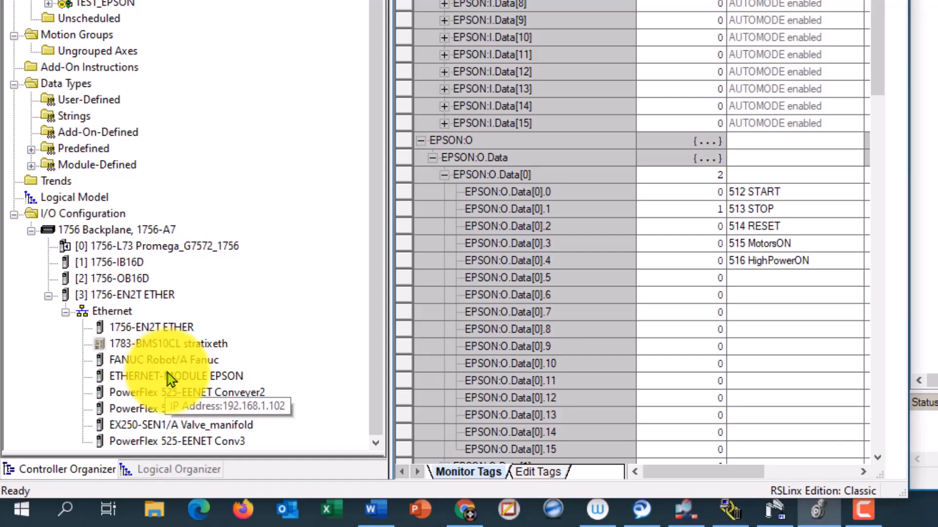
pyautogui.doubleClick(169, 377)
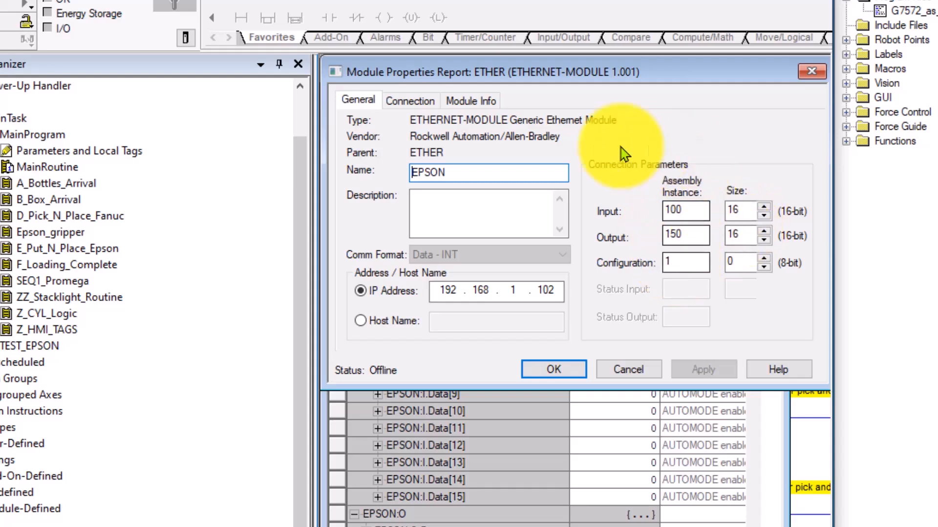
pyautogui.click(552, 371)
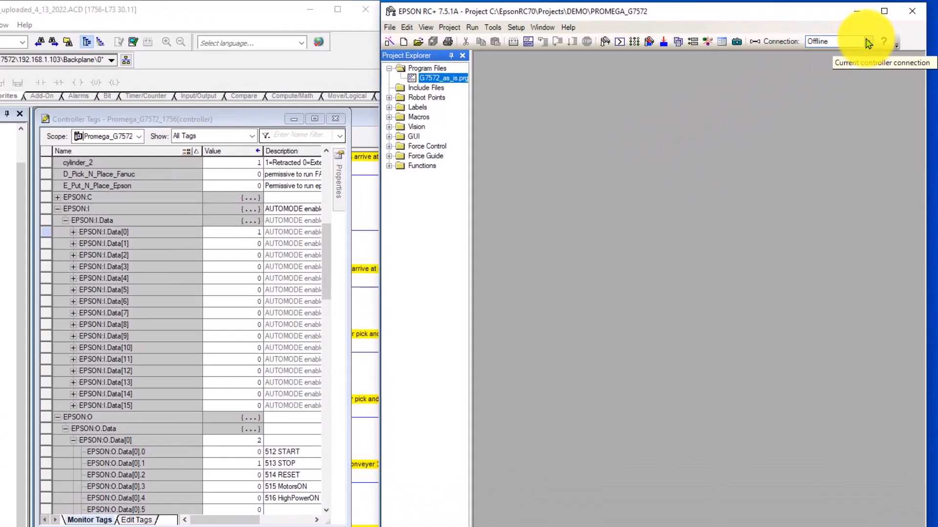
# Step: Switch to EPSON RC+ and connect to the robot controller through the Ethernet 1 connection
pyautogui.click(881, 33)
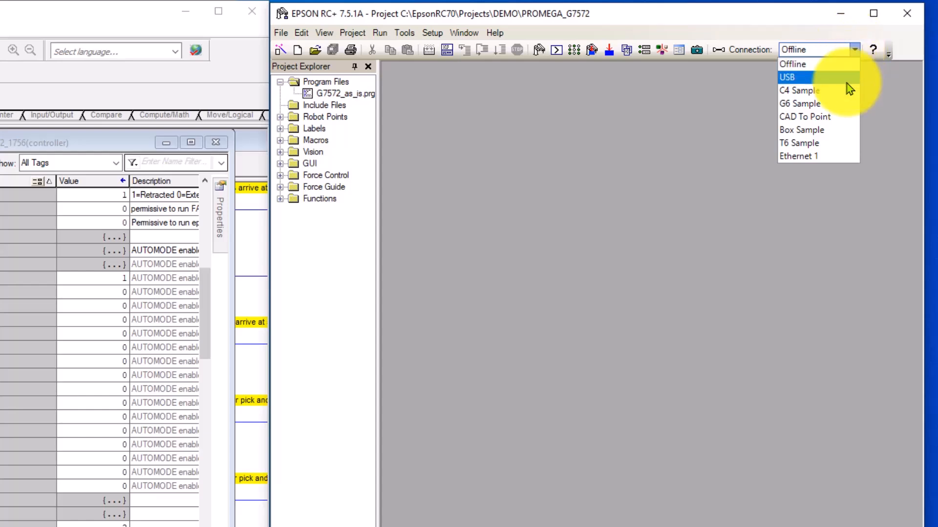
pyautogui.click(825, 157)
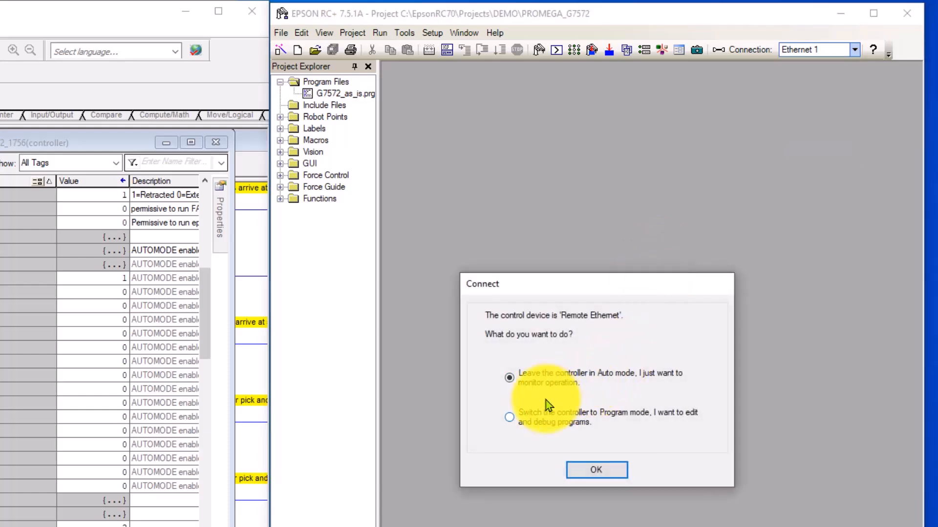
pyautogui.click(595, 470)
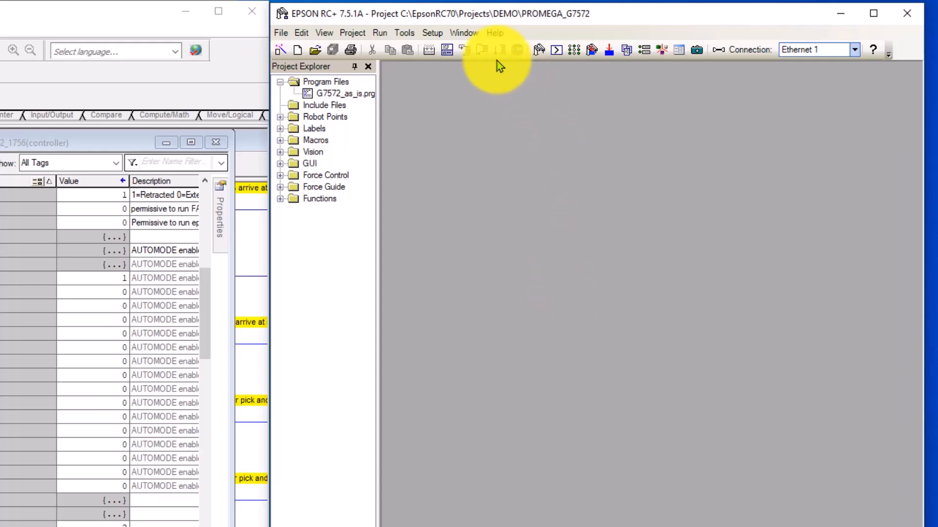
# Step: Open the system configuration and check the Fieldbus Slave entry among the controller's inputs and outputs
pyautogui.click(431, 33)
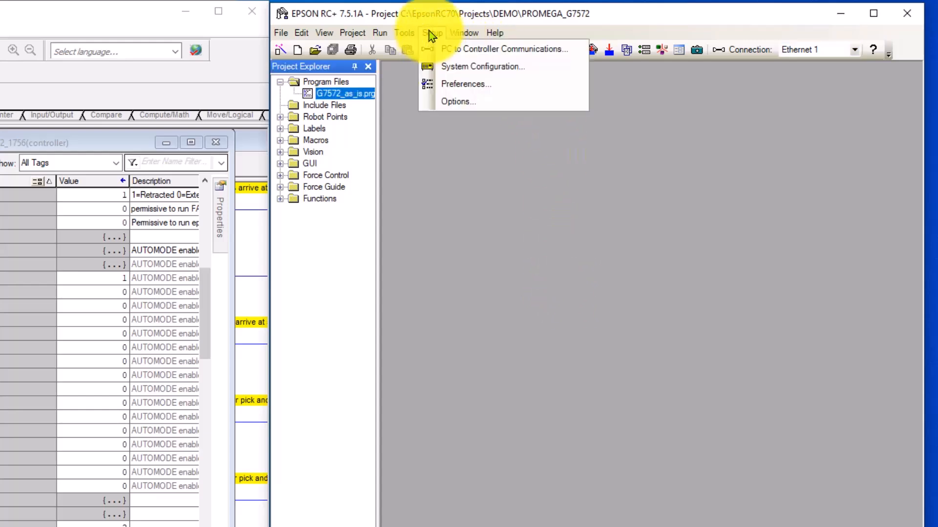
pyautogui.click(448, 67)
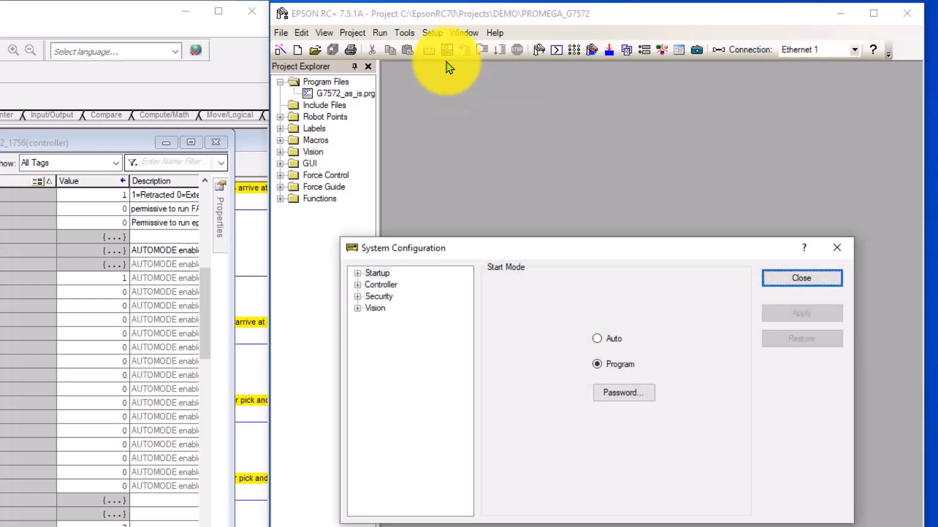
pyautogui.click(357, 285)
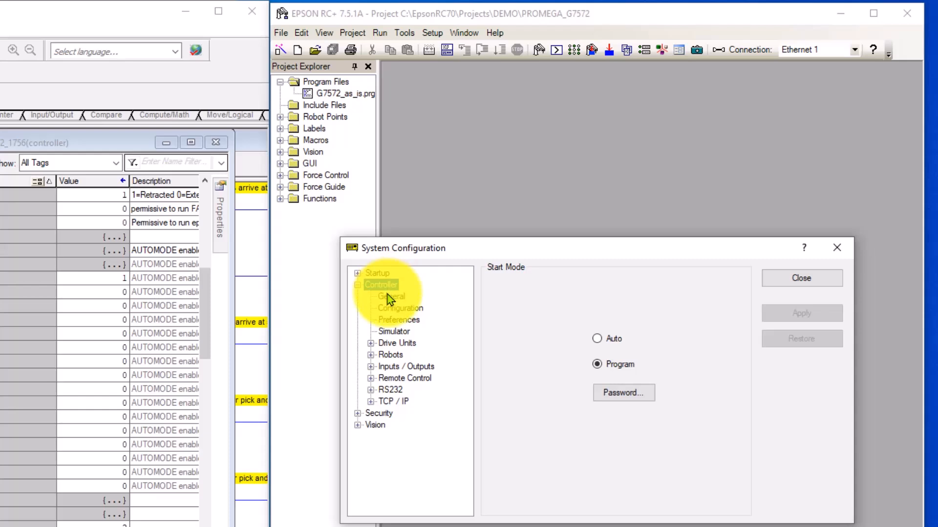
pyautogui.click(385, 368)
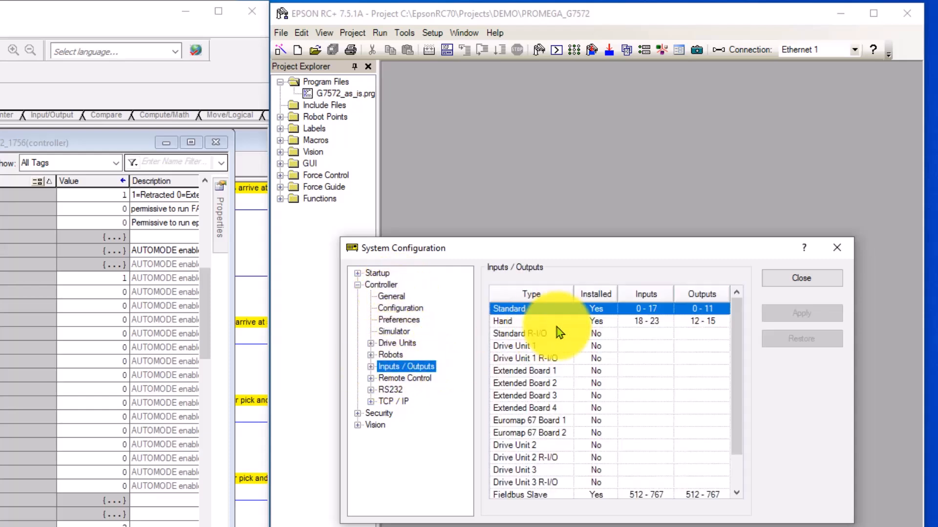
pyautogui.scroll(-1, 623, 470)
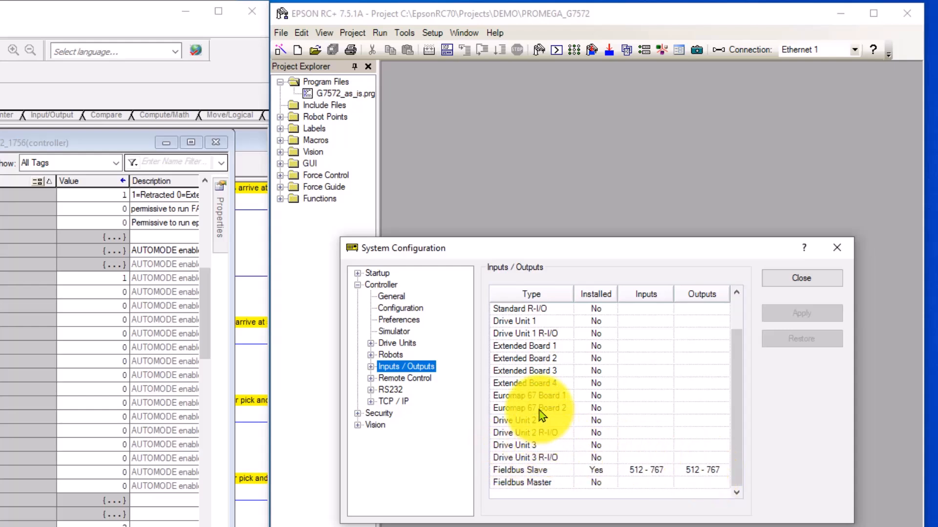
# Step: Examine the Fieldbus Slave's input and output byte sizes and its general and EtherNet/IP address settings
pyautogui.click(371, 366)
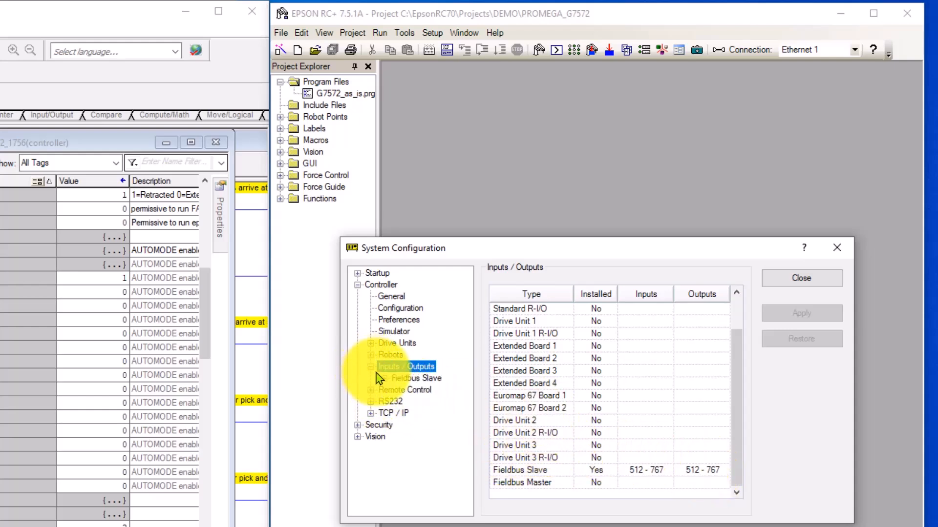
pyautogui.click(414, 380)
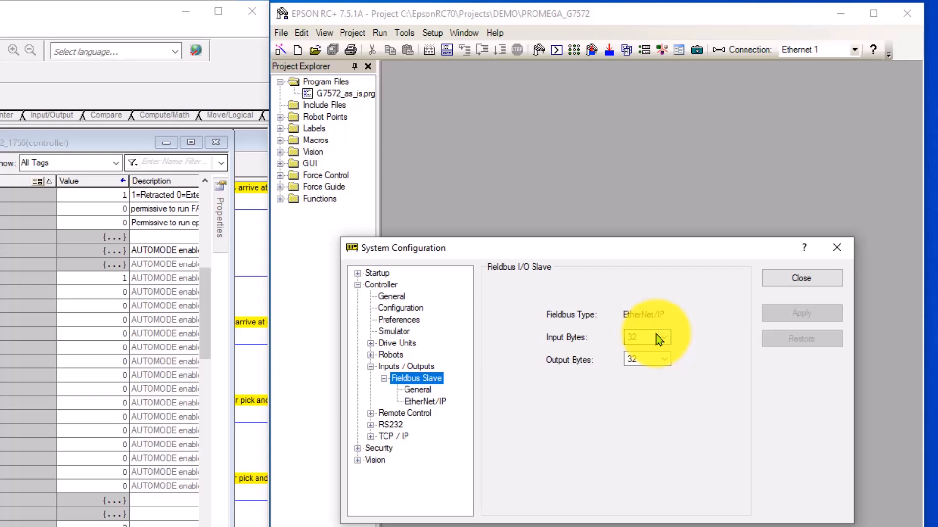
pyautogui.click(418, 393)
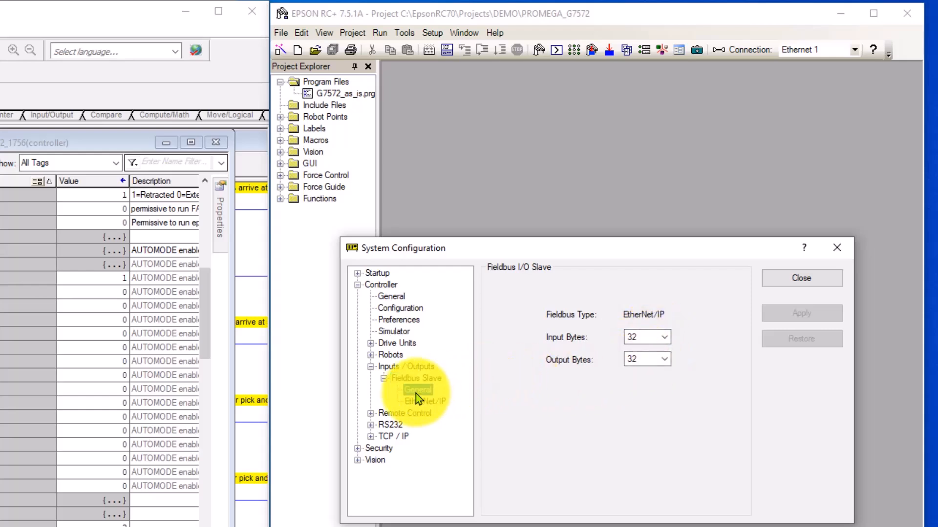
pyautogui.click(420, 401)
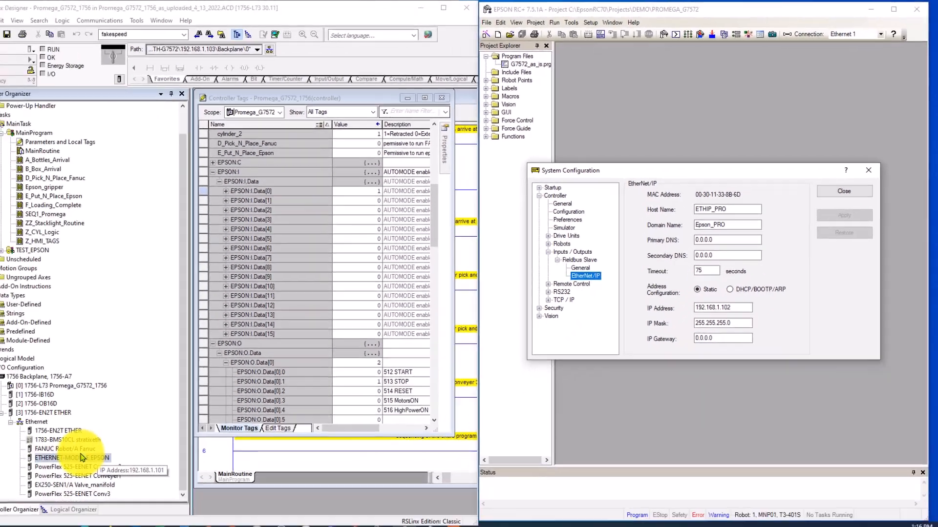
# Step: Compare the EPSON module's connection parameters in Logix Designer with the robot's Fieldbus Slave byte sizes, and close both dialogs
pyautogui.doubleClick(95, 446)
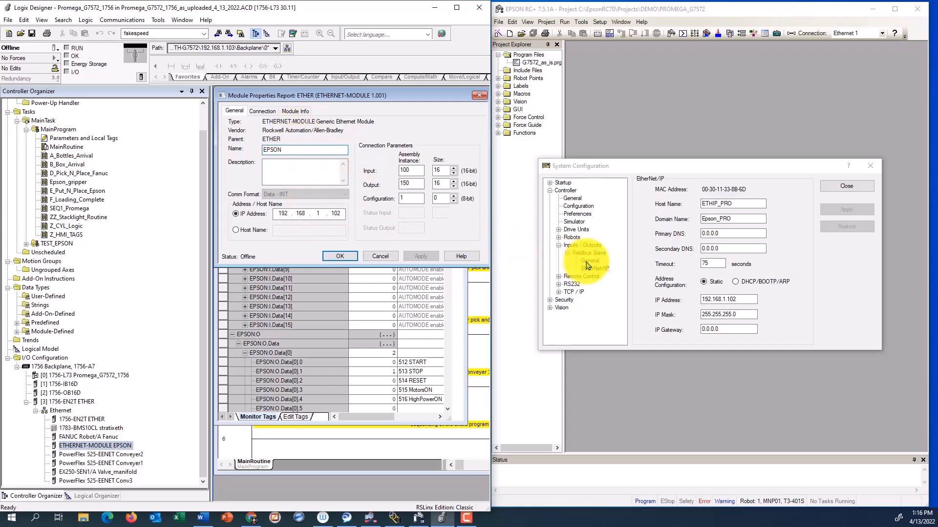
pyautogui.click(581, 245)
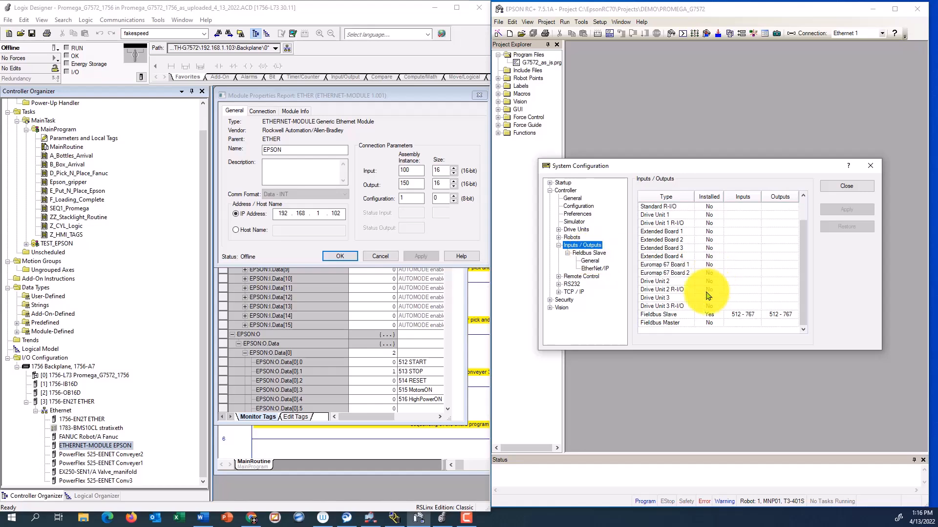
pyautogui.click(588, 253)
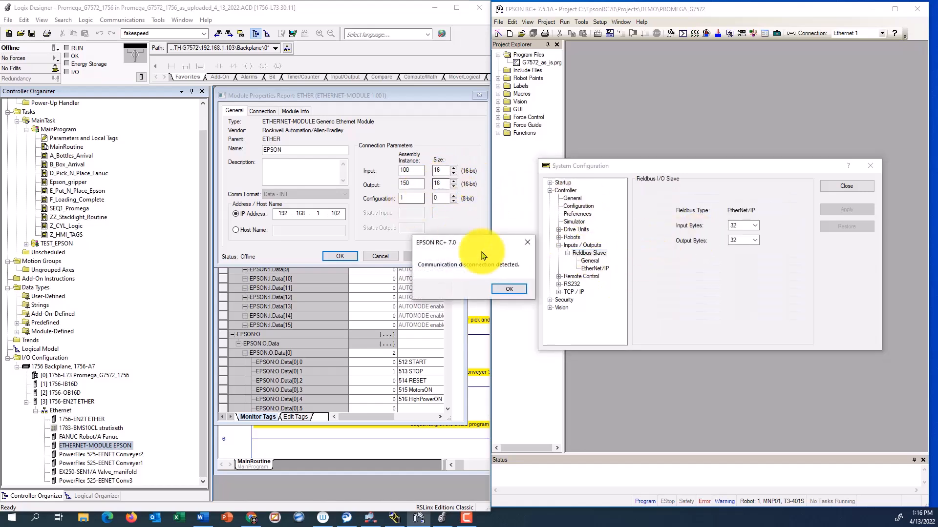
pyautogui.click(508, 288)
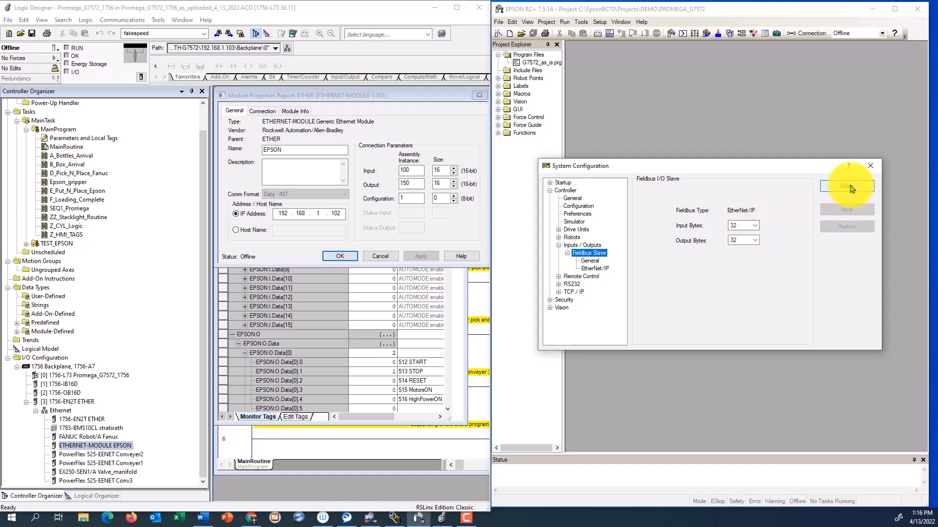
pyautogui.click(849, 187)
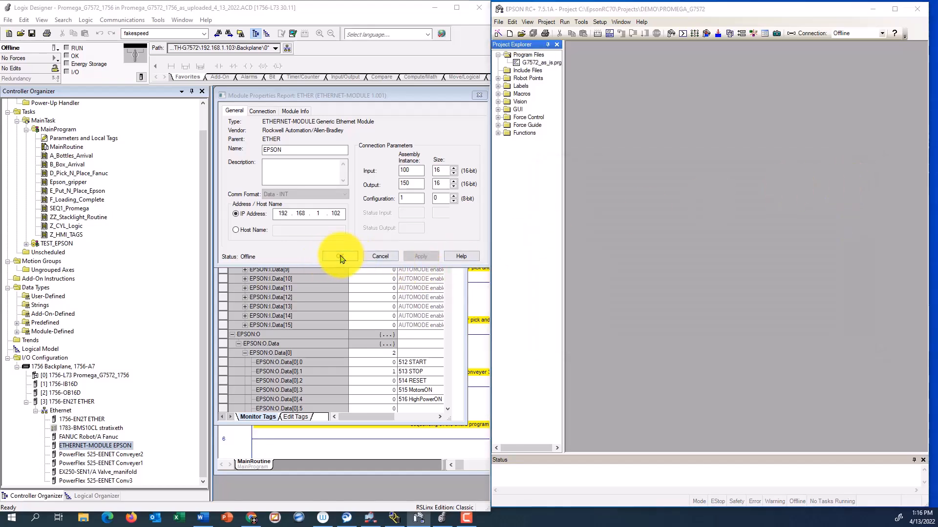
pyautogui.click(340, 257)
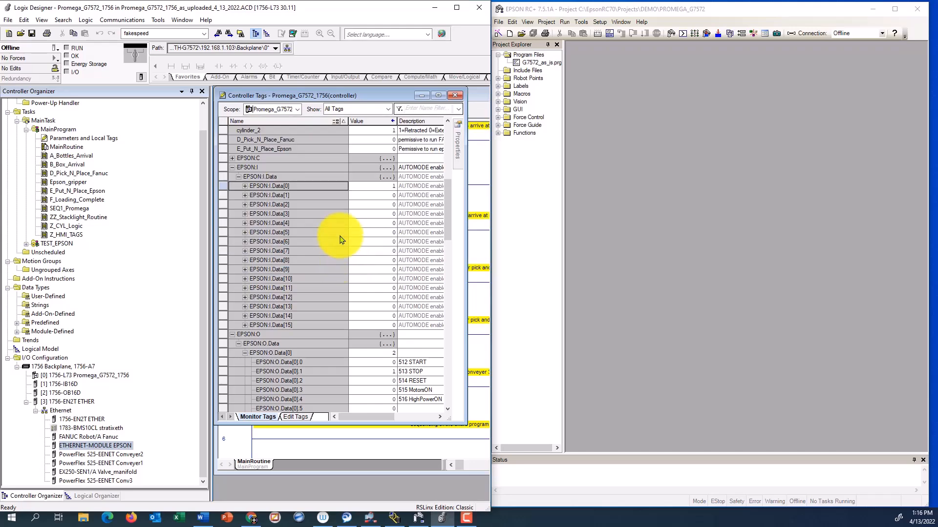
# Step: Go online with the PLC in Logix Designer and bring up the controller tags
pyautogui.click(55, 48)
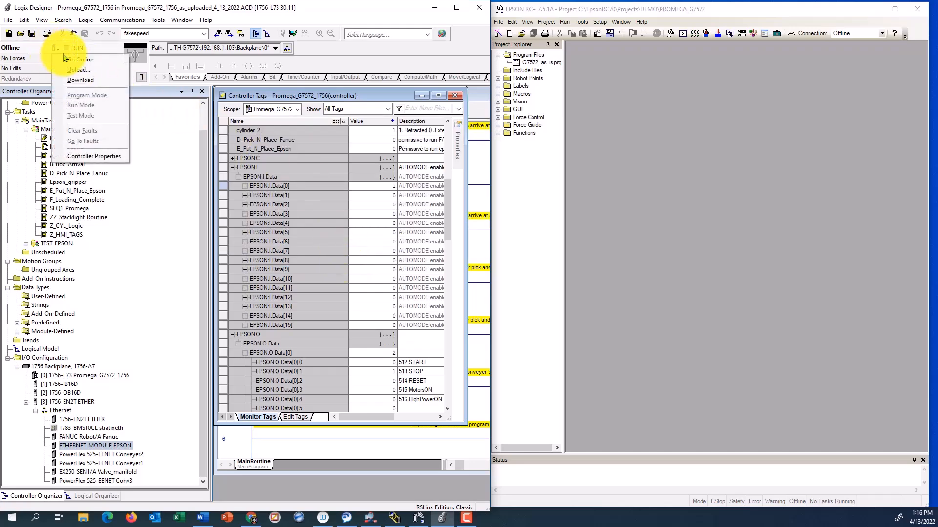
pyautogui.click(80, 60)
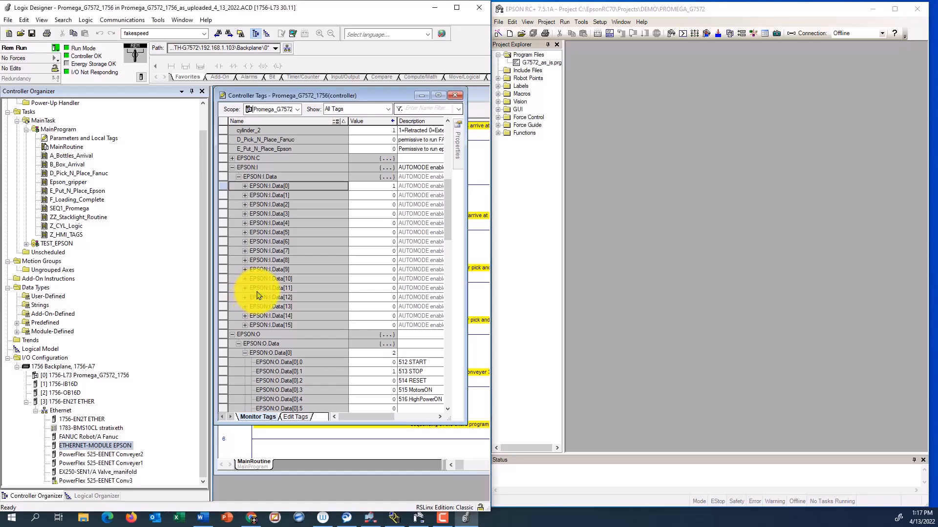
pyautogui.scroll(1, 85, 145)
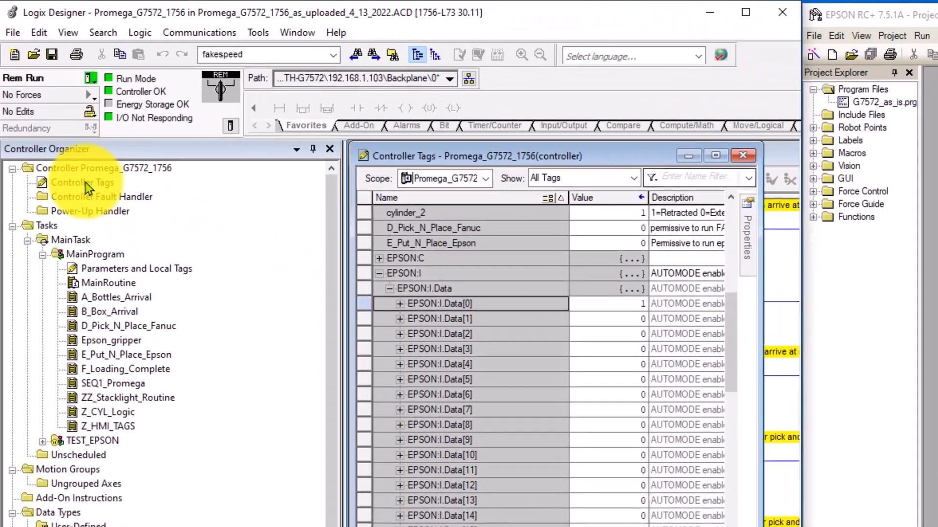
pyautogui.click(51, 111)
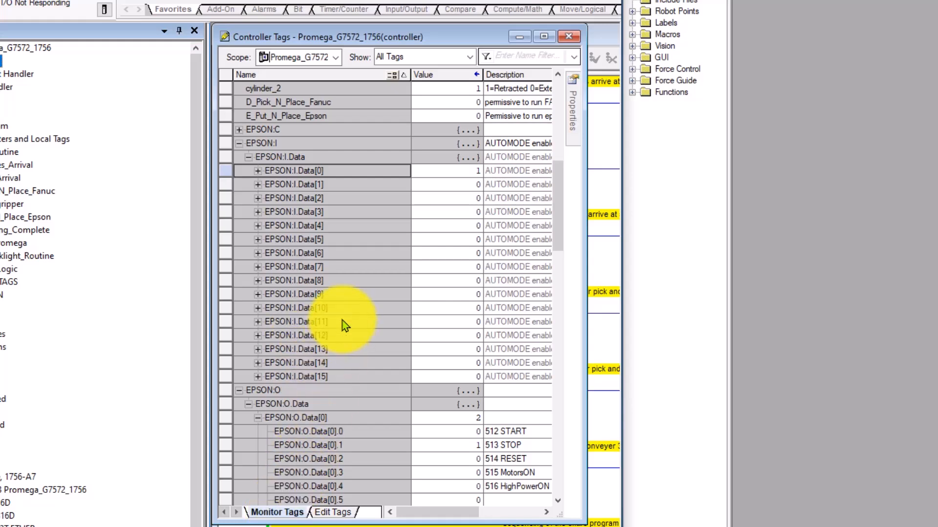
# Step: Expand the EPSON:I.Data[0] tag to show its individual input bits in the controller tags
pyautogui.moveTo(588, 515); pyautogui.dragTo(619, 526)
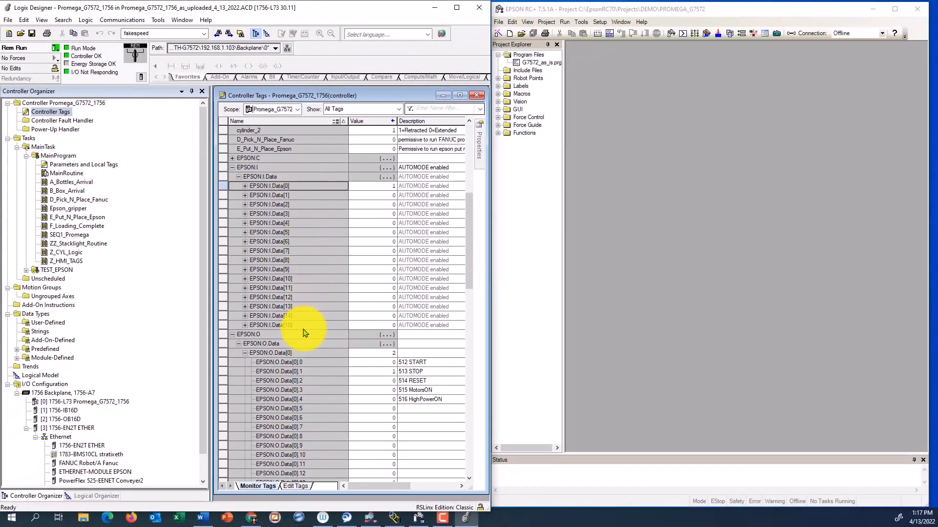
pyautogui.click(245, 186)
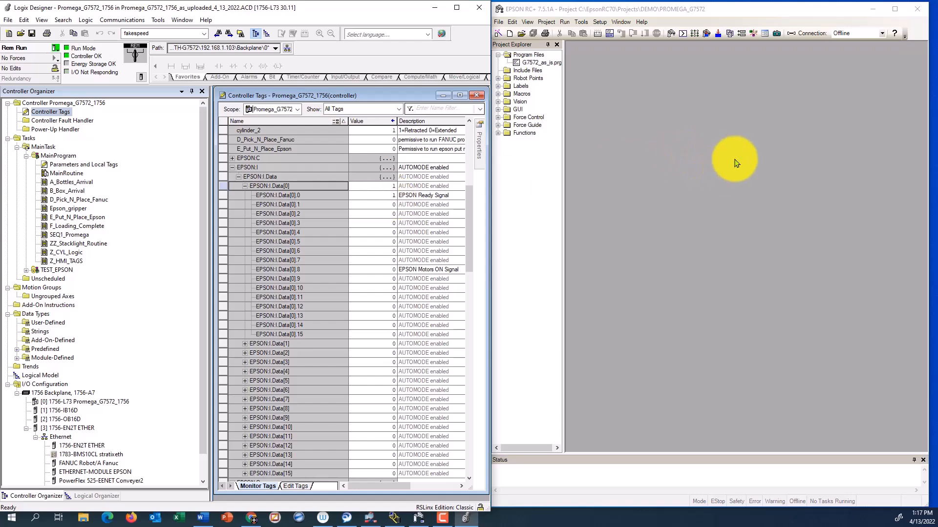
# Step: Switch to EPSON RC+ and connect to the robot controller over Ethernet 1, choosing to switch it to Program mode
pyautogui.click(736, 163)
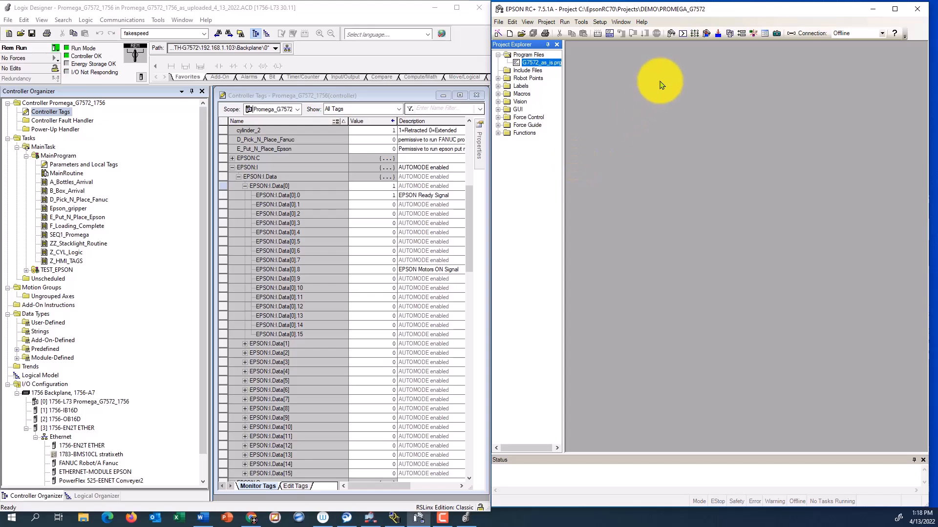
pyautogui.click(869, 33)
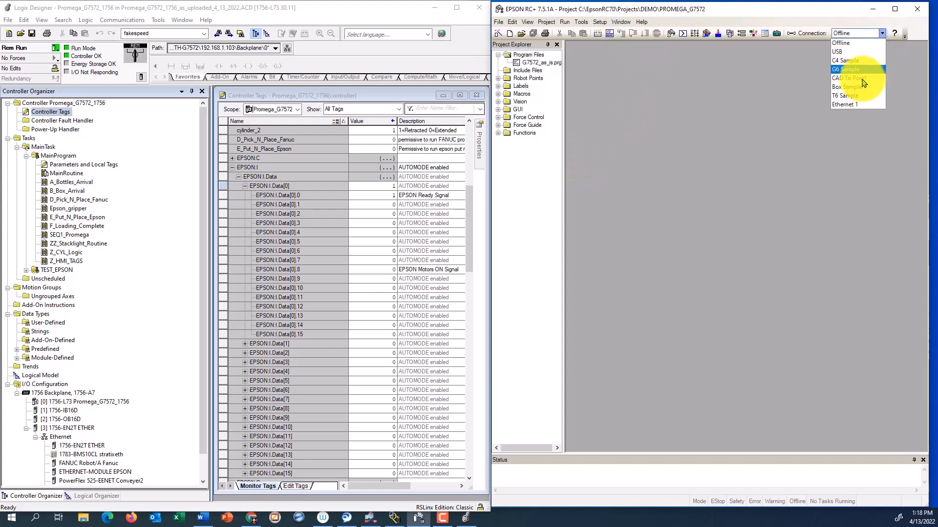
pyautogui.click(860, 105)
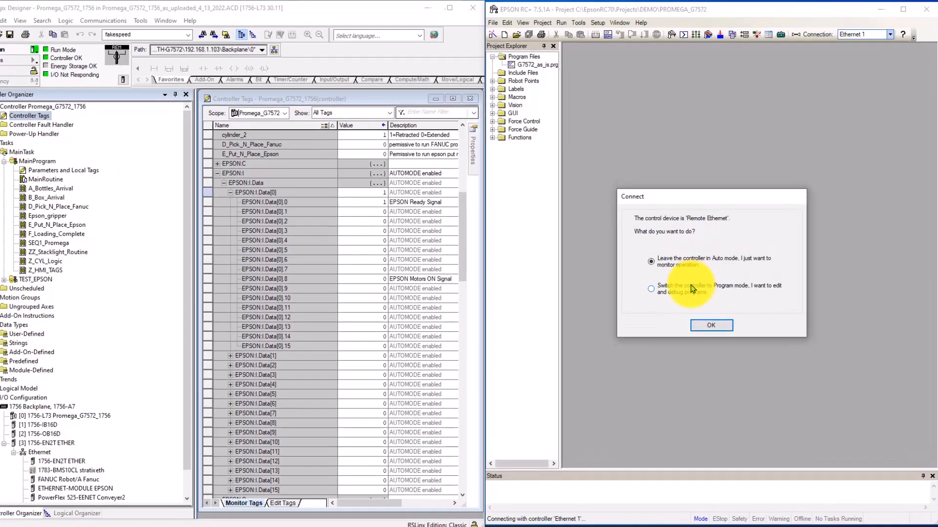
pyautogui.click(691, 288)
pyautogui.click(711, 325)
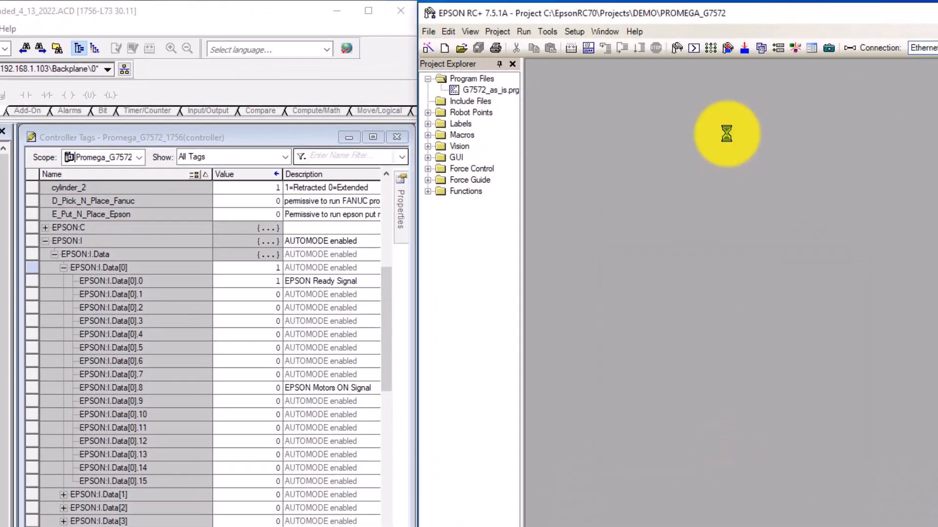
# Step: Bring up the I/O Monitor showing the Fieldbus Slave inputs and outputs beside the PLC's controller tags
pyautogui.click(548, 31)
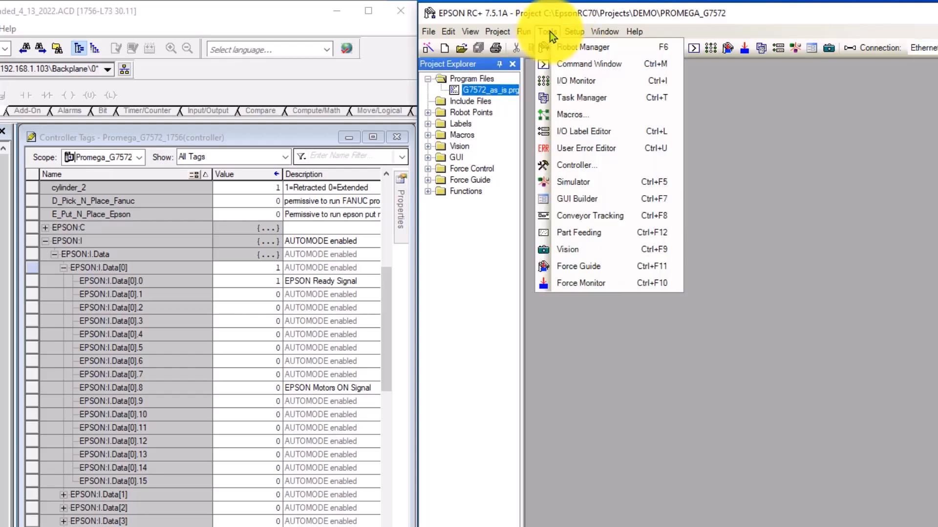
pyautogui.click(596, 86)
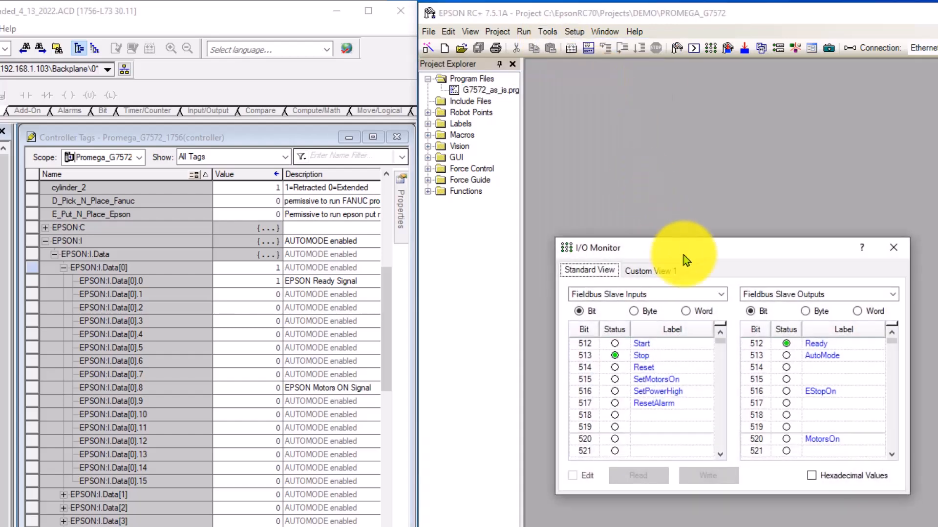
pyautogui.moveTo(685, 248); pyautogui.dragTo(682, 219)
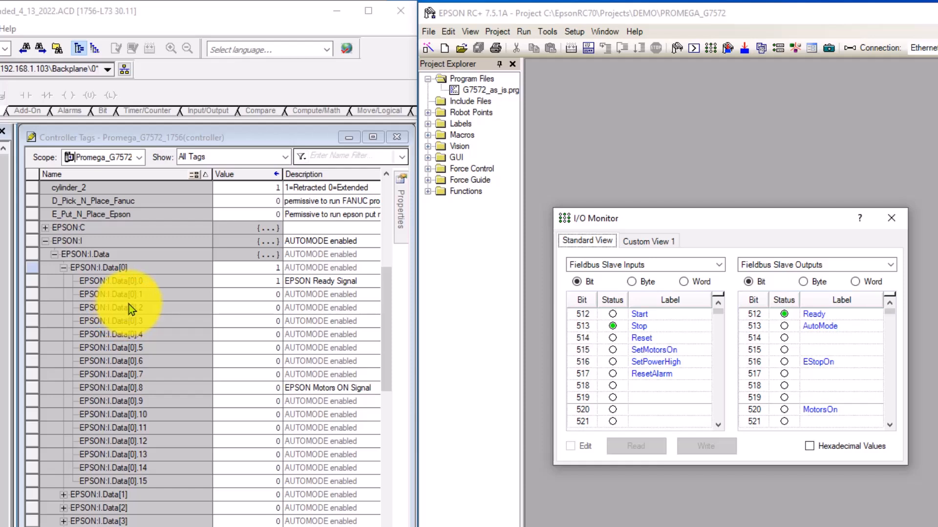
# Step: Test the 515 MotorsON output in Logix Designer by setting EPSON:O.Data[0].3 to 1 and back to 0
pyautogui.moveTo(383, 344); pyautogui.dragTo(372, 444)
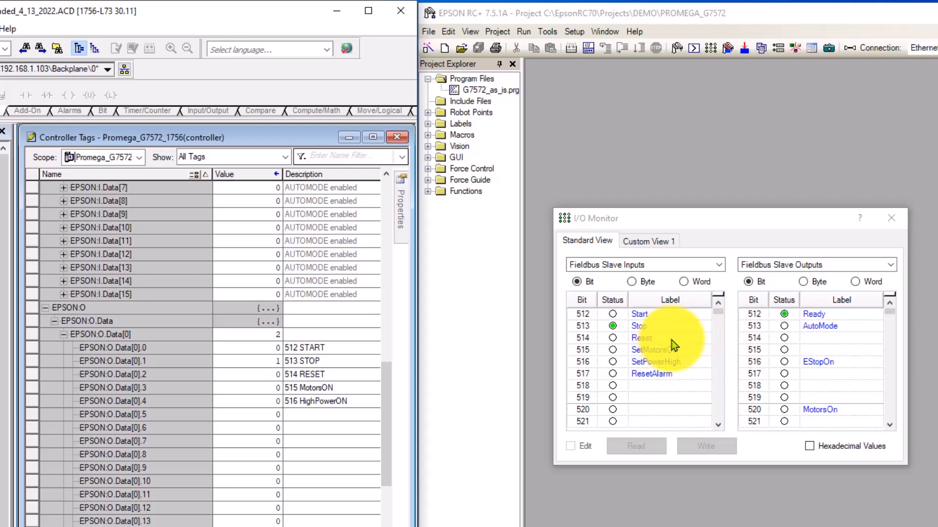
pyautogui.doubleClick(275, 387)
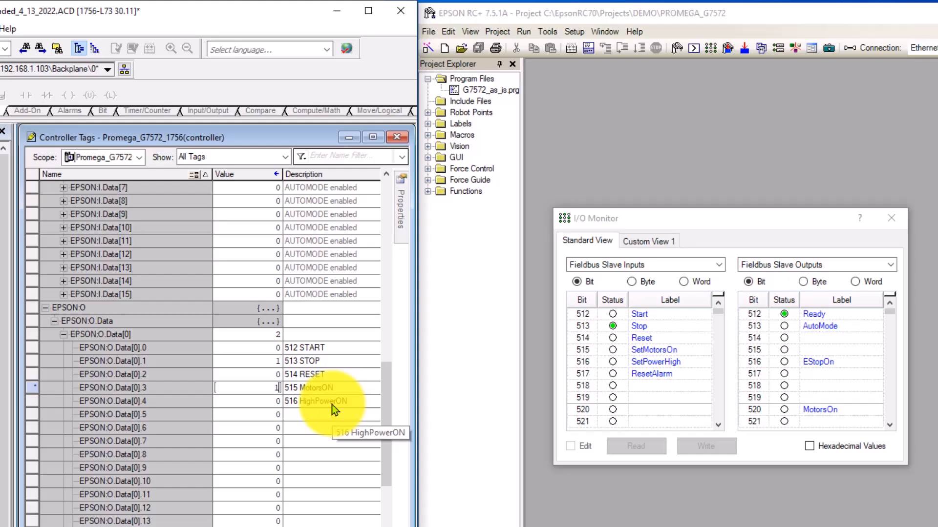
pyautogui.press('Return')
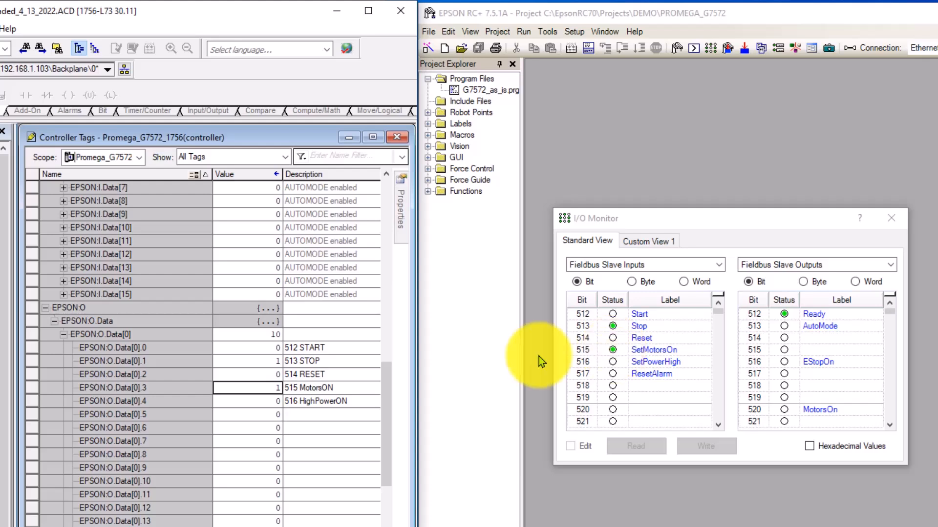
pyautogui.doubleClick(275, 391)
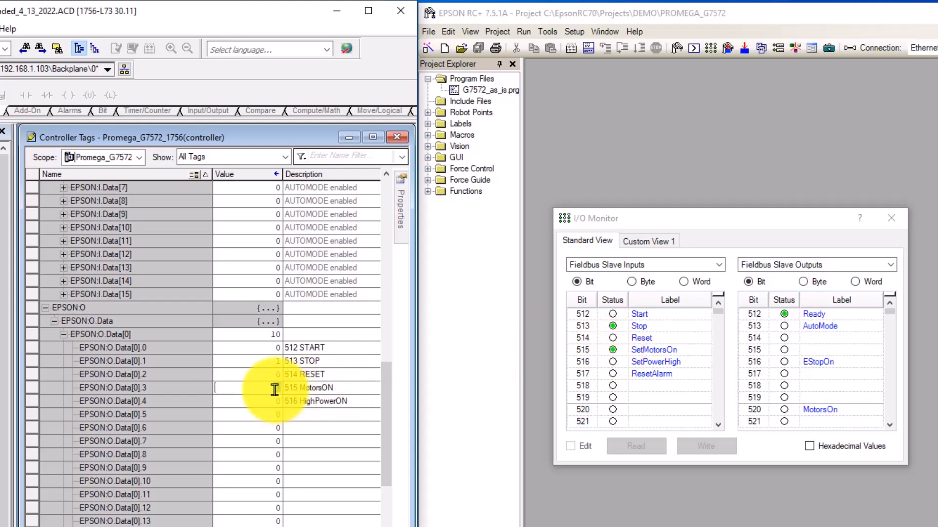
pyautogui.press('Return')
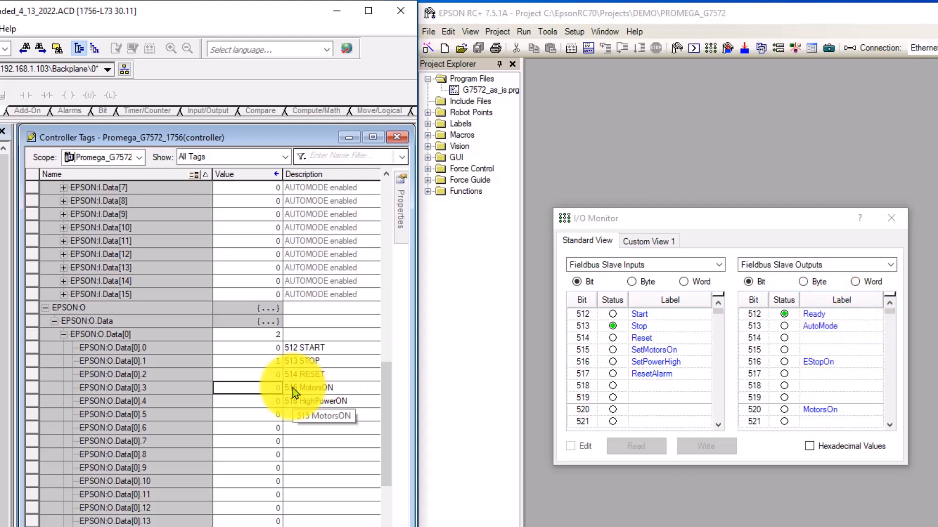
# Step: Compare the EPSON:I.Data[0] input bits with the robot's Fieldbus Slave outputs, and close the I/O Monitor
pyautogui.scroll(6, 253, 361)
pyautogui.scroll(4, 237, 341)
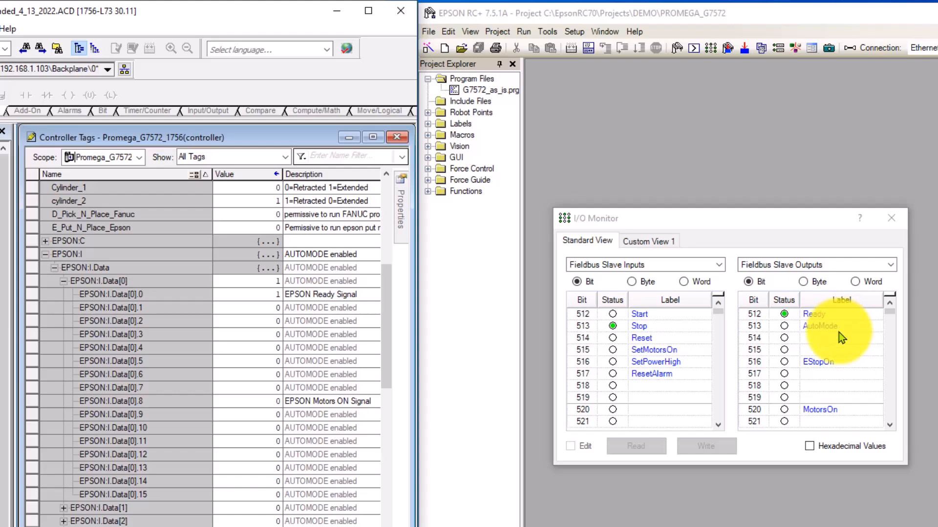
pyautogui.click(784, 337)
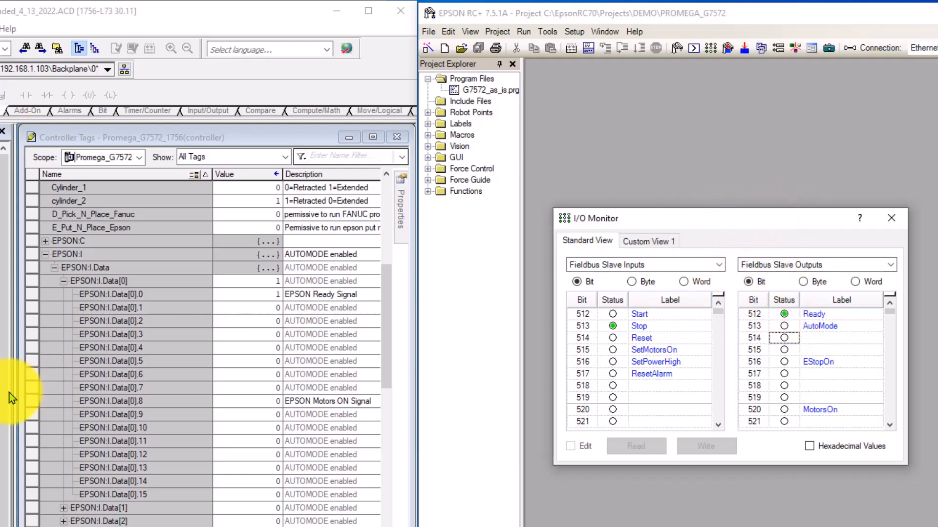
pyautogui.click(155, 22)
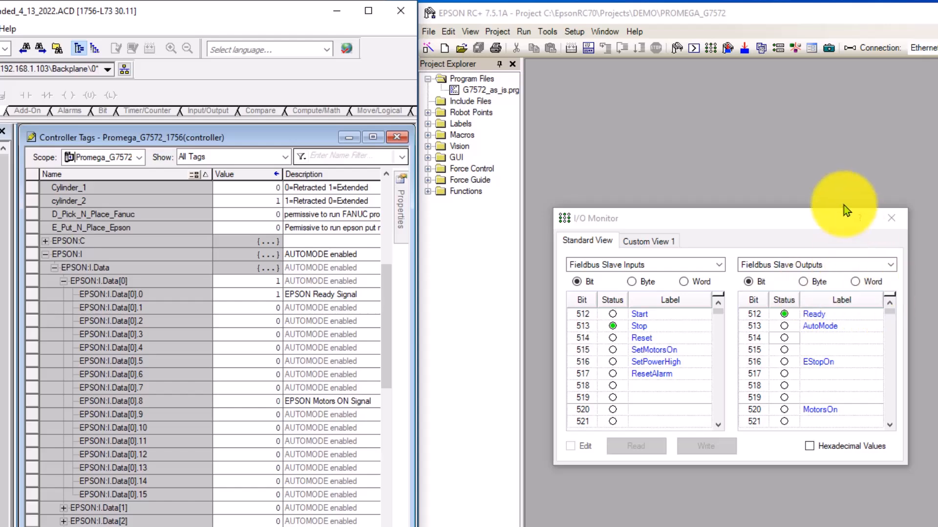
pyautogui.click(892, 223)
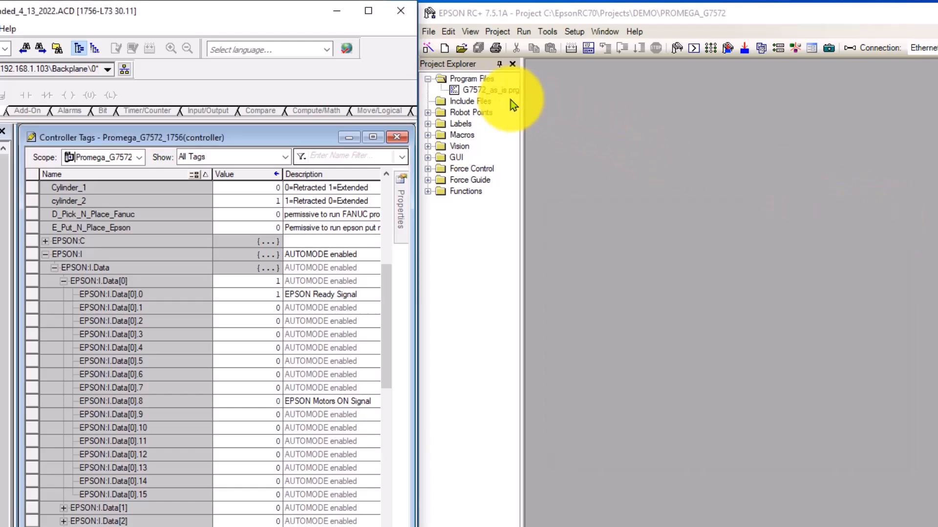
# Step: Open the G7572_as_is.prg robot program and review the EPSON output bits and Epson alias tags in the PLC's controller tags
pyautogui.doubleClick(485, 91)
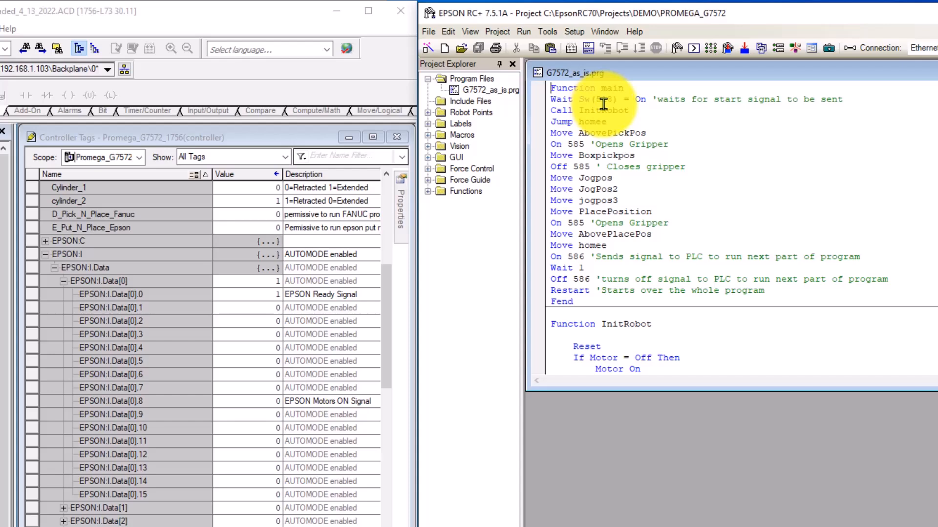
pyautogui.click(386, 345)
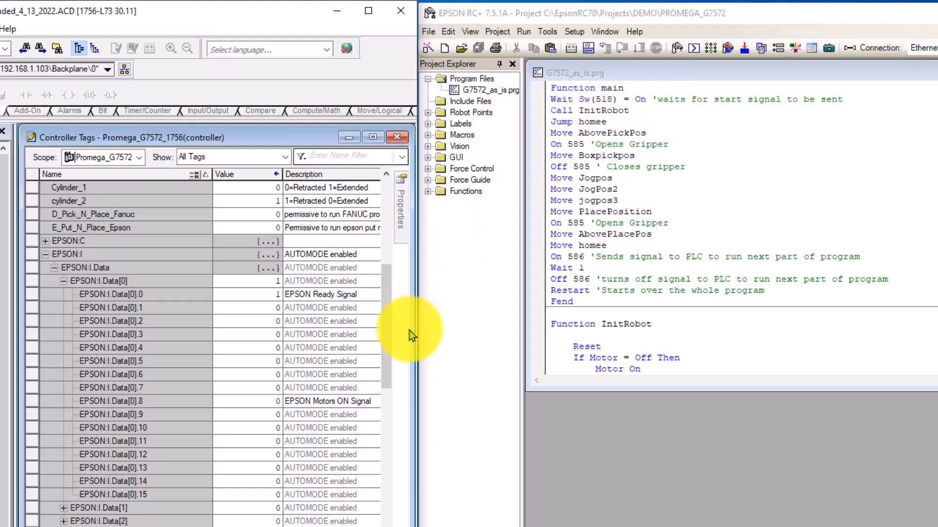
pyautogui.moveTo(386, 347); pyautogui.dragTo(376, 441)
pyautogui.scroll(-5, 301, 520)
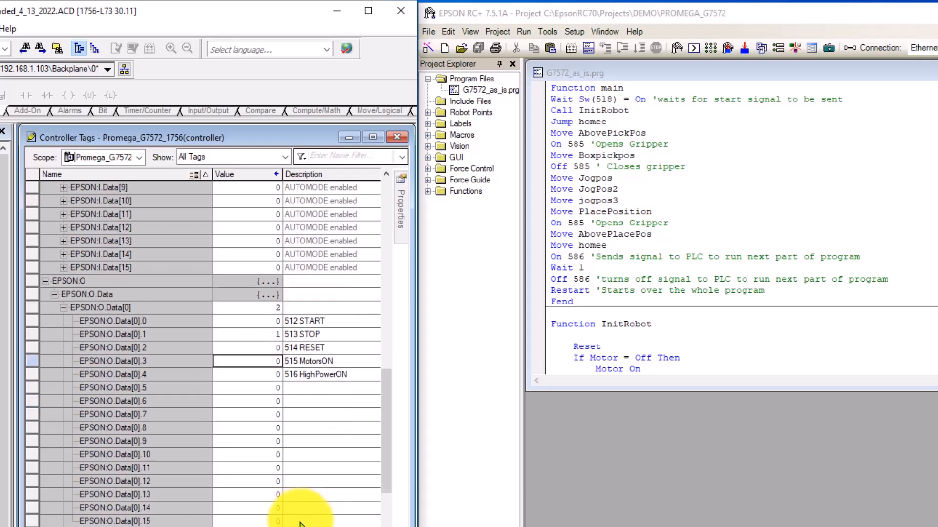
pyautogui.scroll(-1, 299, 523)
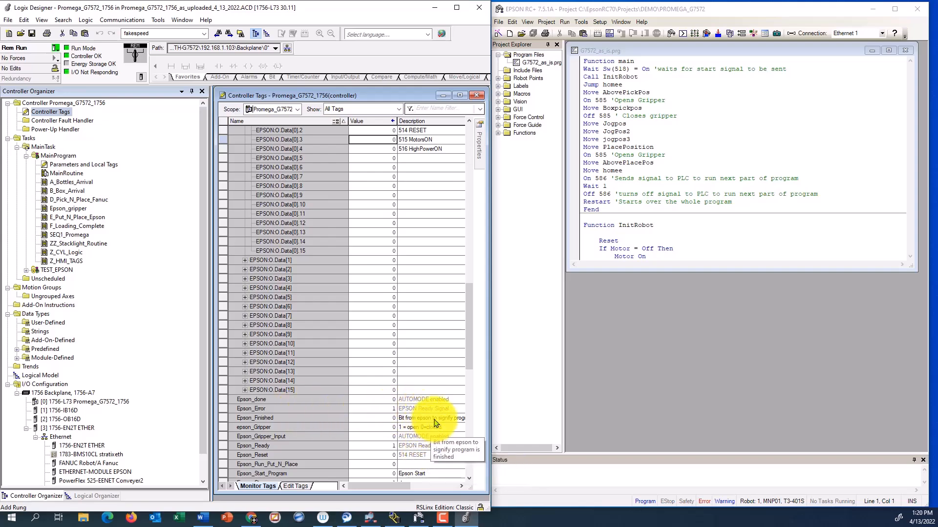
pyautogui.scroll(-1, 423, 414)
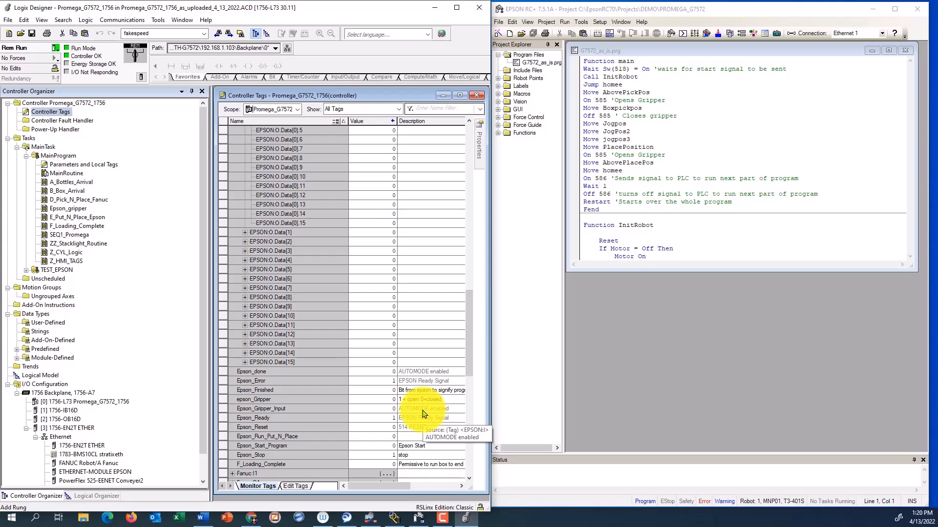
pyautogui.moveTo(469, 372); pyautogui.dragTo(476, 166)
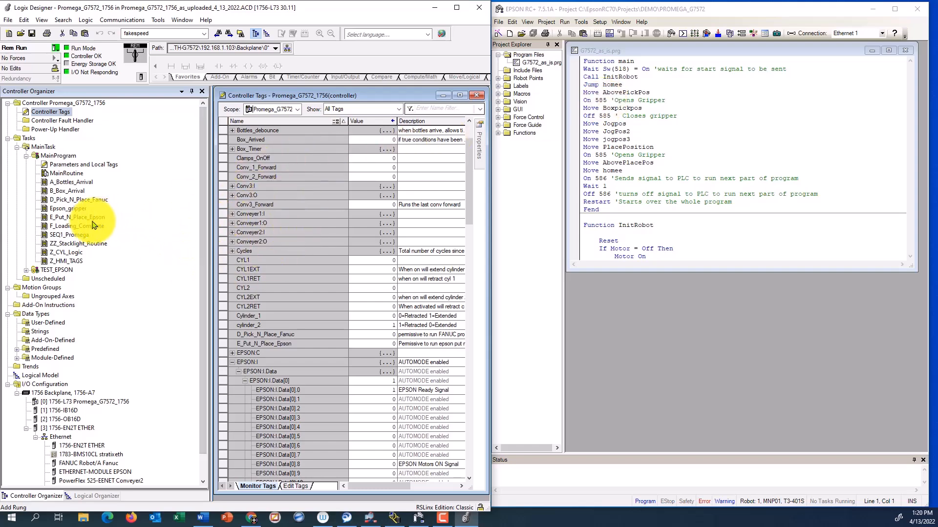
# Step: Examine the E_Put_N_Place_Epson and Epson_gripper routines against the robot program's signal to the PLC on output 586, and close the robot program
pyautogui.doubleClick(73, 217)
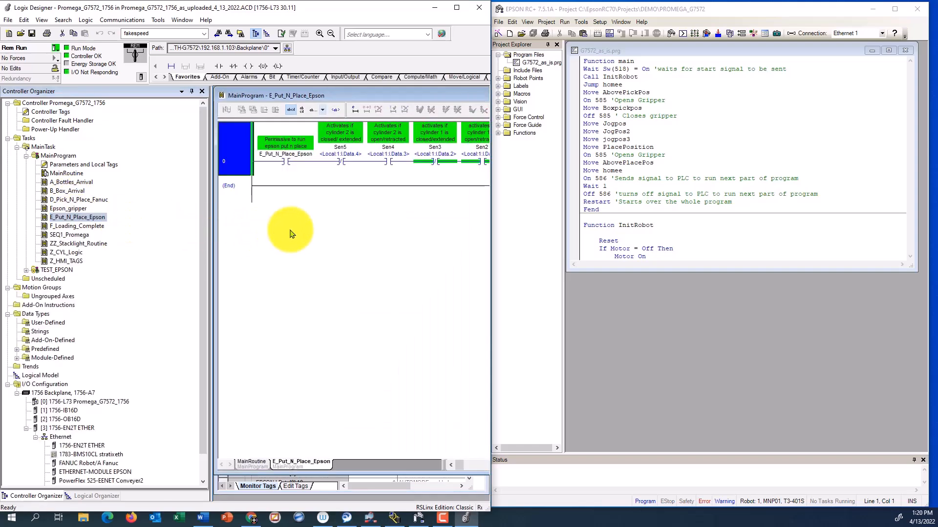
pyautogui.moveTo(463, 469); pyautogui.dragTo(443, 465)
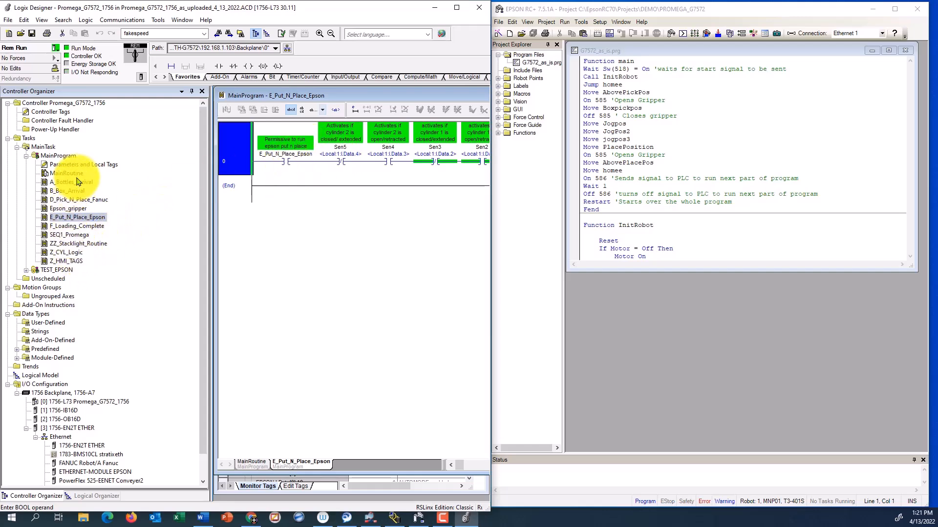
pyautogui.doubleClick(81, 208)
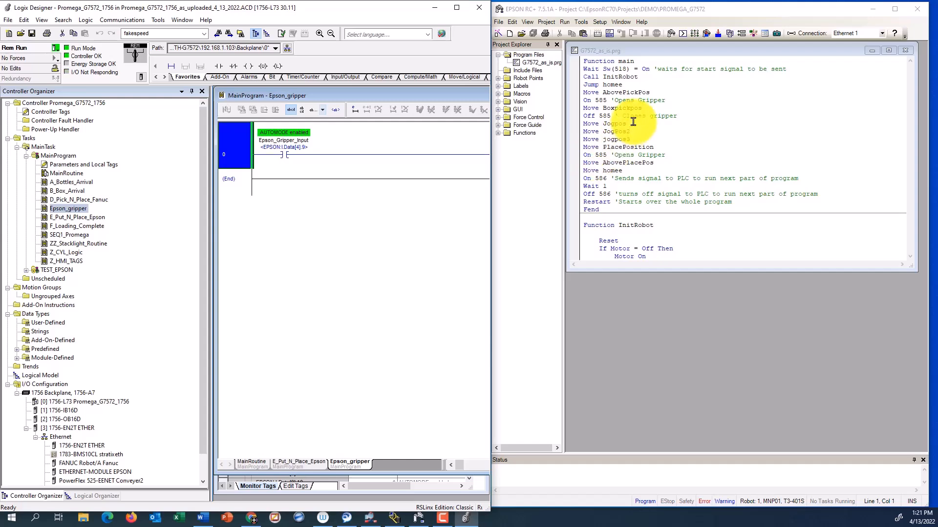
pyautogui.click(594, 179)
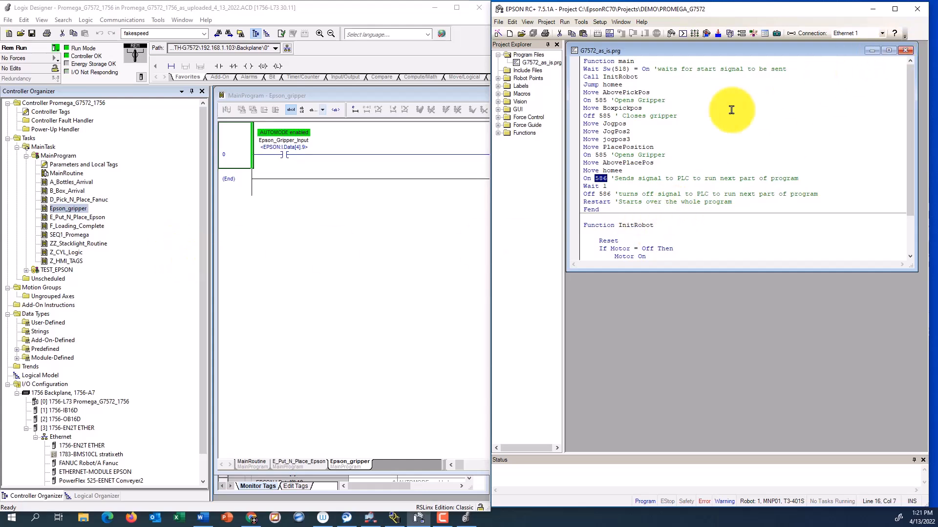
pyautogui.click(906, 52)
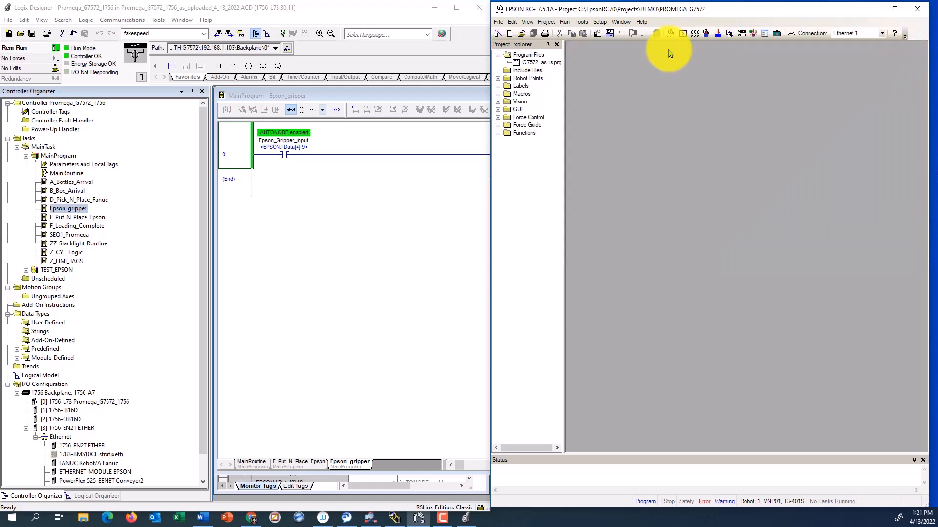
# Step: Check the Fieldbus Slave's EtherNet/IP address settings under the controller's inputs and outputs in the system configuration
pyautogui.click(600, 22)
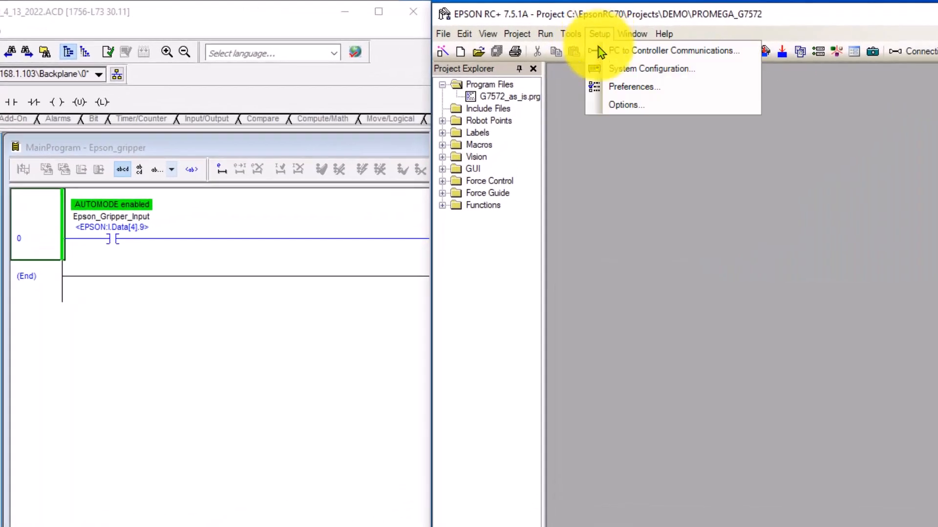
pyautogui.click(608, 71)
pyautogui.click(524, 295)
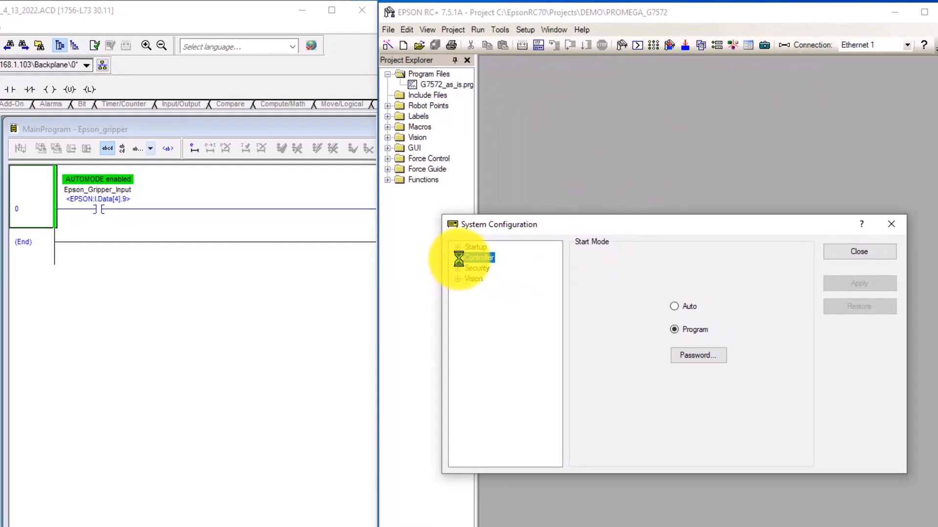
pyautogui.click(458, 259)
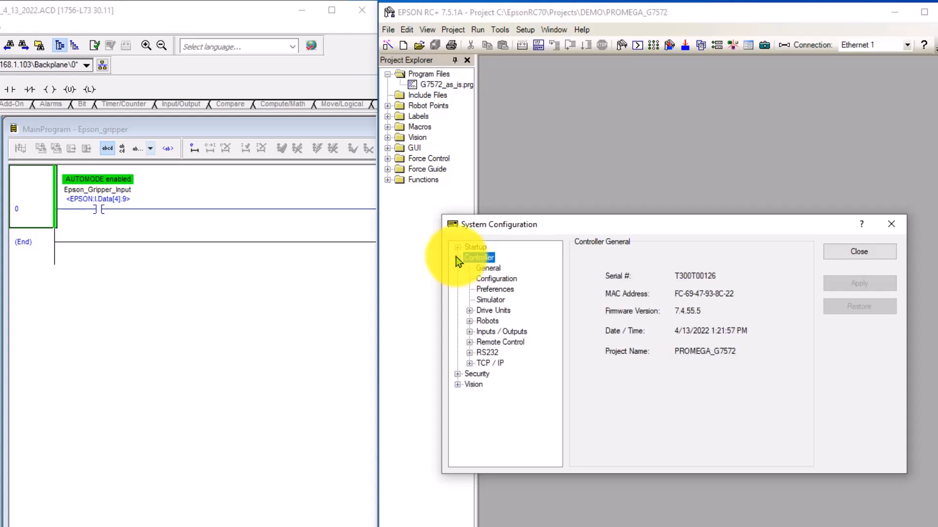
pyautogui.click(499, 332)
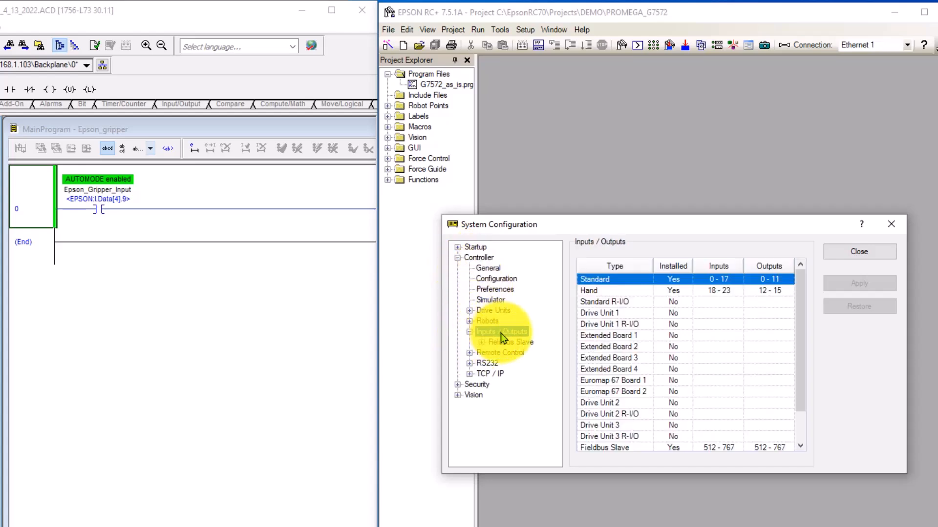
pyautogui.click(506, 345)
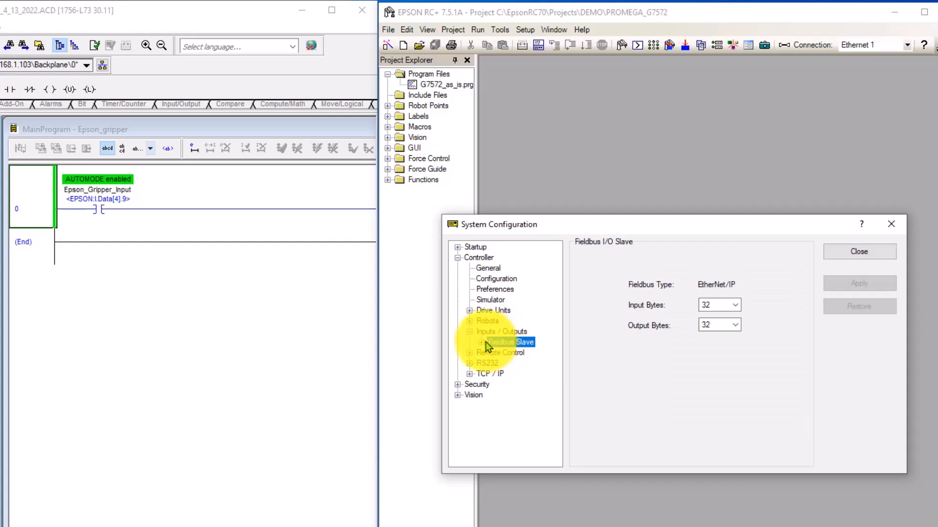
pyautogui.click(482, 342)
pyautogui.click(512, 362)
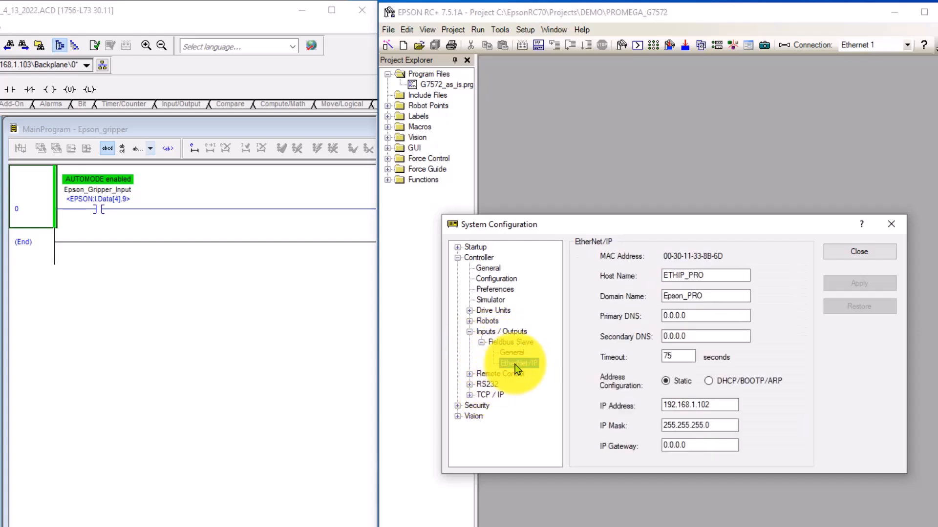
# Step: Check the controller's installed input and output ranges, and browse the Remote Control Ethernet, user output and output settings
pyautogui.click(512, 333)
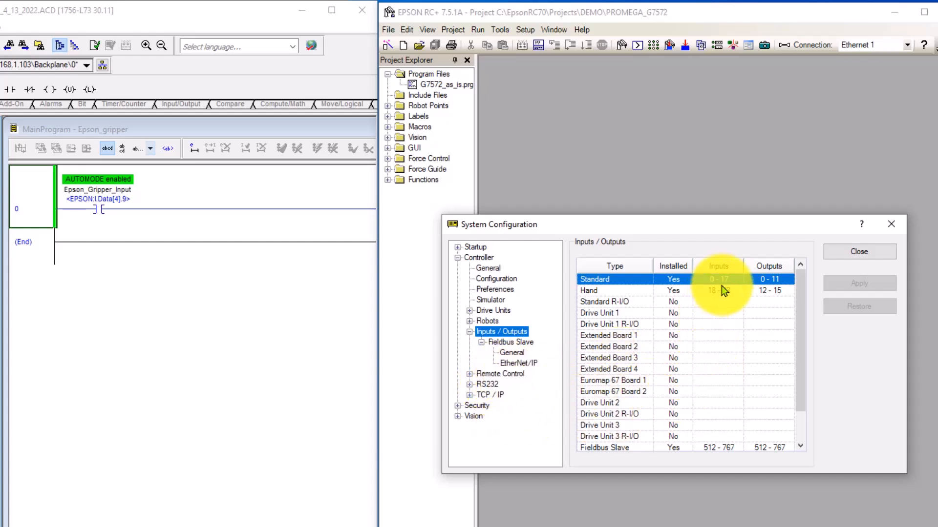
pyautogui.click(491, 375)
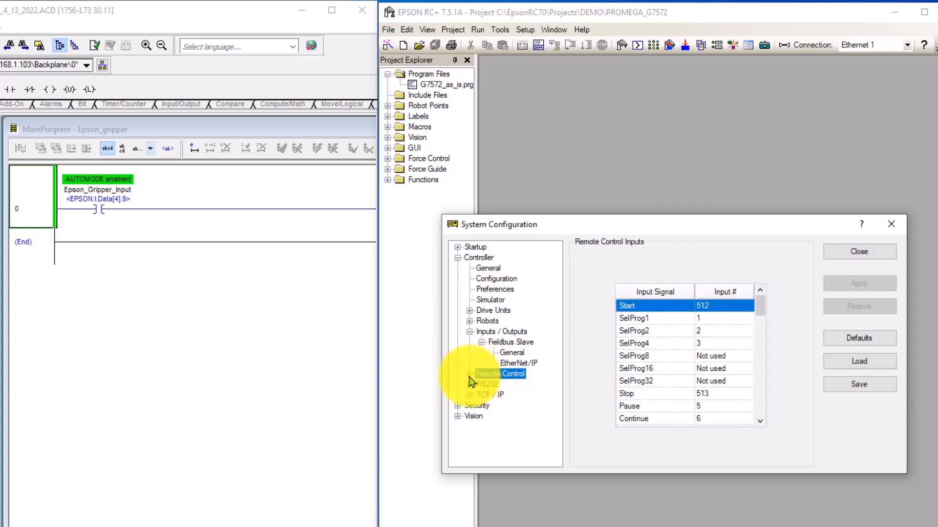
pyautogui.click(469, 374)
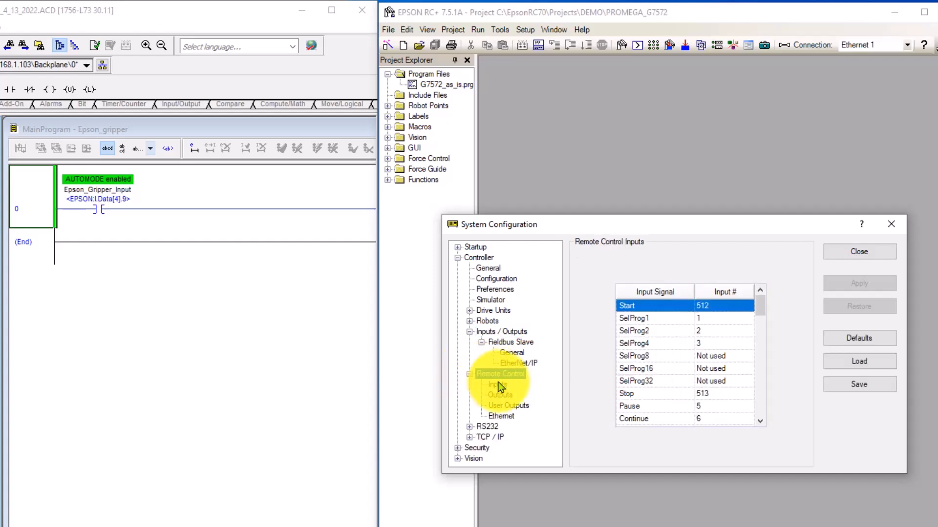
pyautogui.click(501, 416)
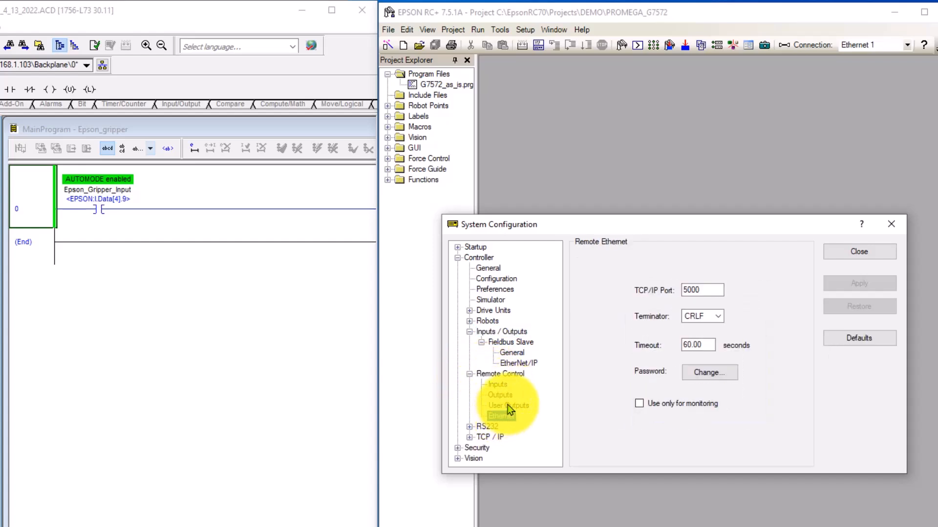
pyautogui.click(507, 406)
pyautogui.click(503, 396)
pyautogui.click(718, 307)
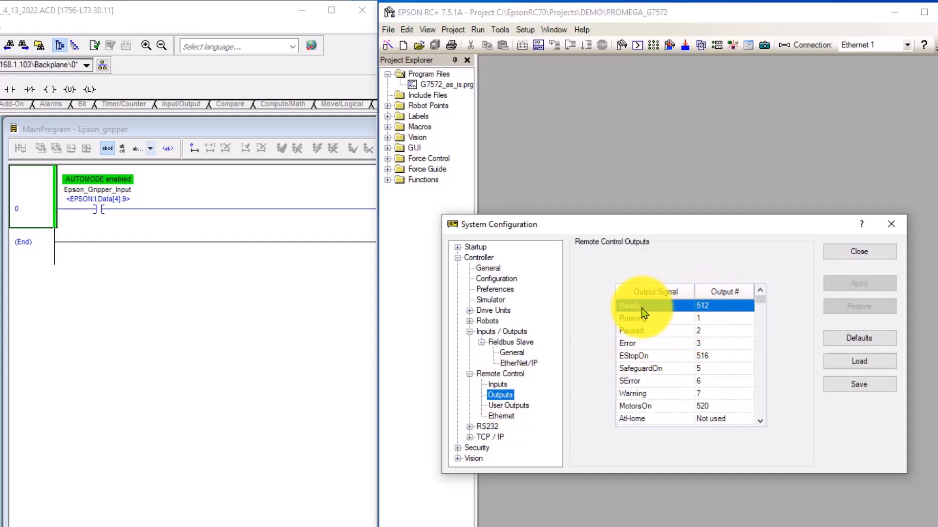
# Step: Review the Remote Control input assignments, from the Start signal through Stop, Reset and Shutdown
pyautogui.click(513, 374)
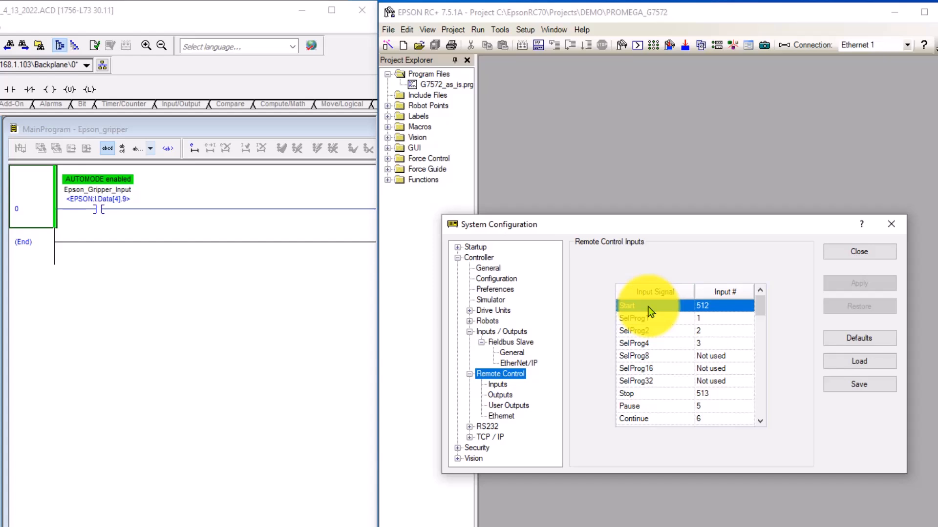
pyautogui.click(721, 306)
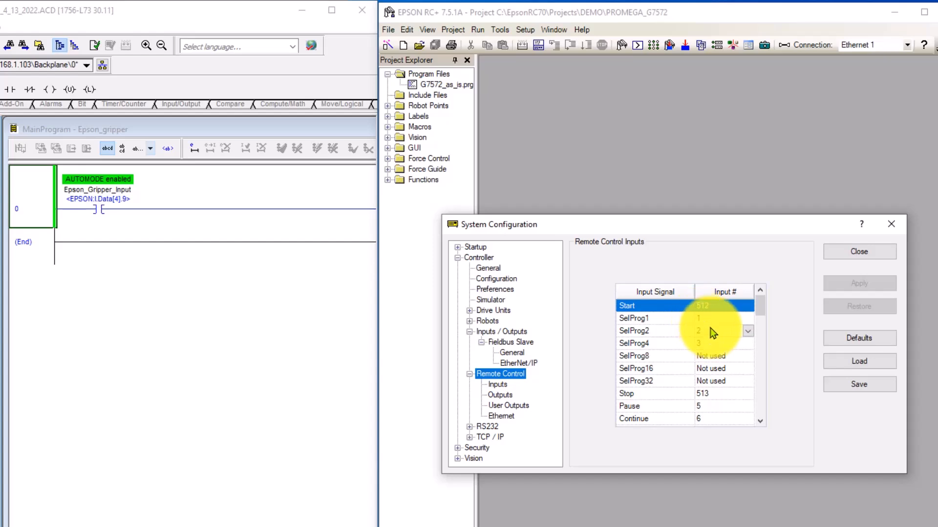
pyautogui.scroll(-2, 708, 336)
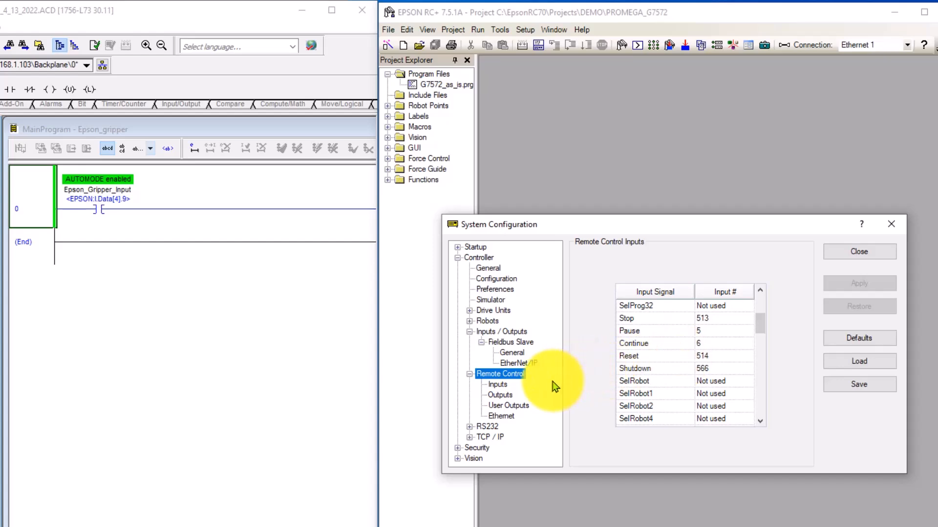
pyautogui.scroll(2, 661, 315)
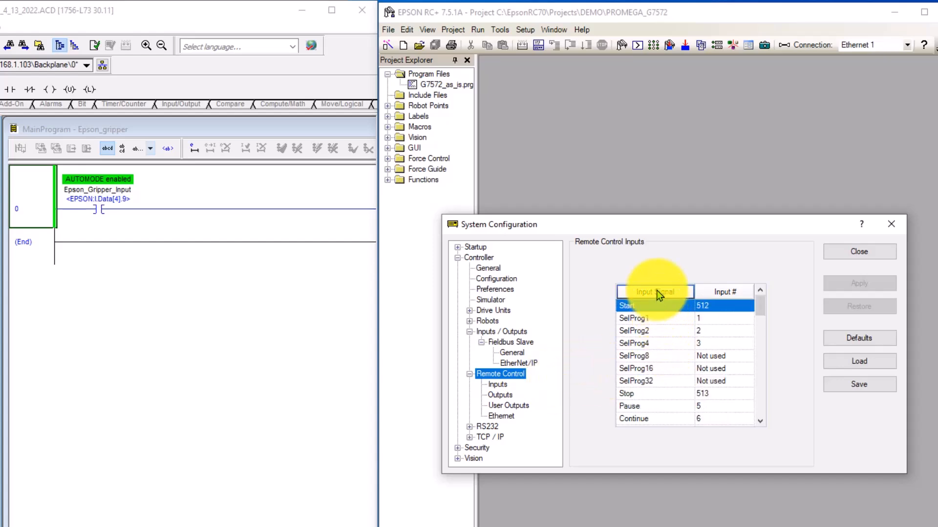
# Step: Examine the Remote Control output assigned to the Ready signal, and close the system configuration
pyautogui.click(503, 395)
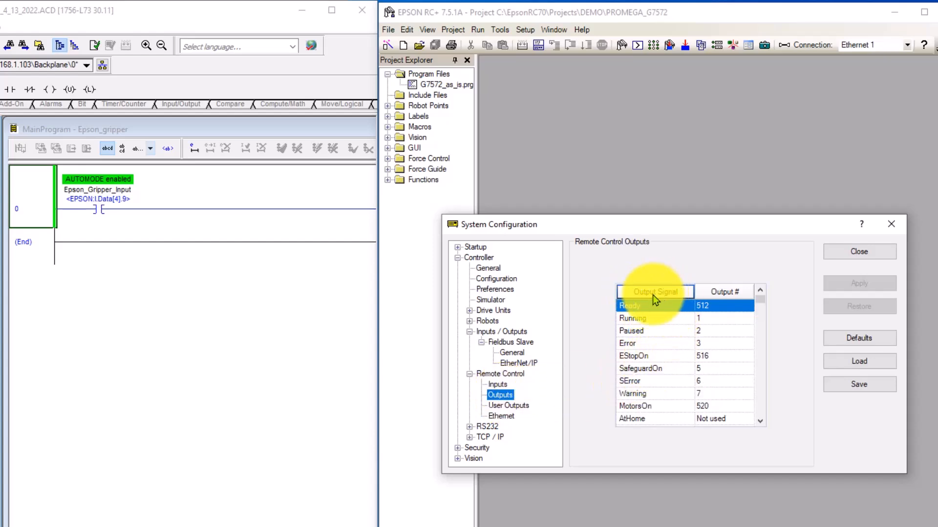
pyautogui.click(711, 306)
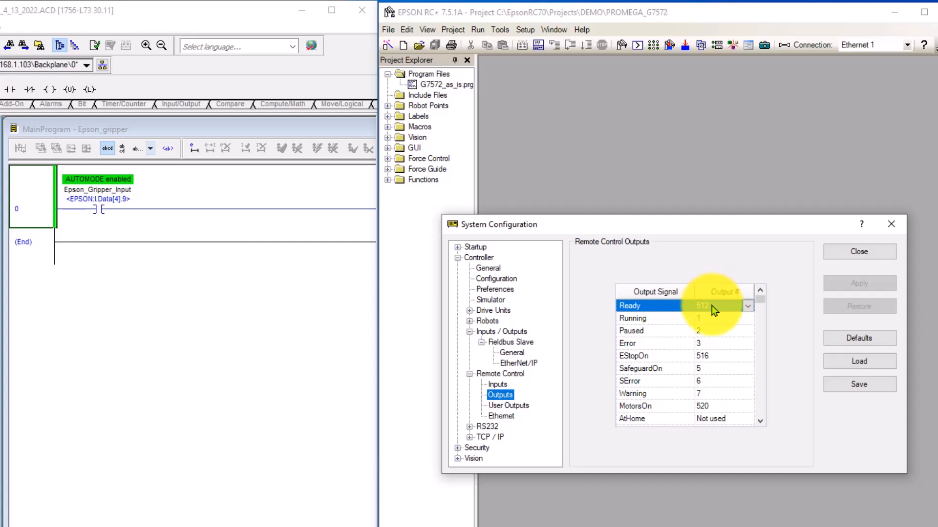
pyautogui.click(646, 307)
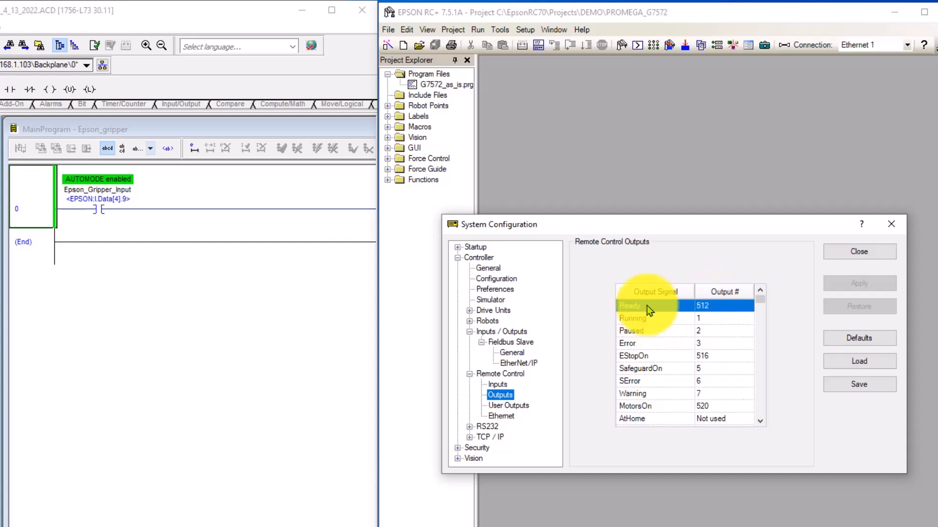
pyautogui.click(721, 307)
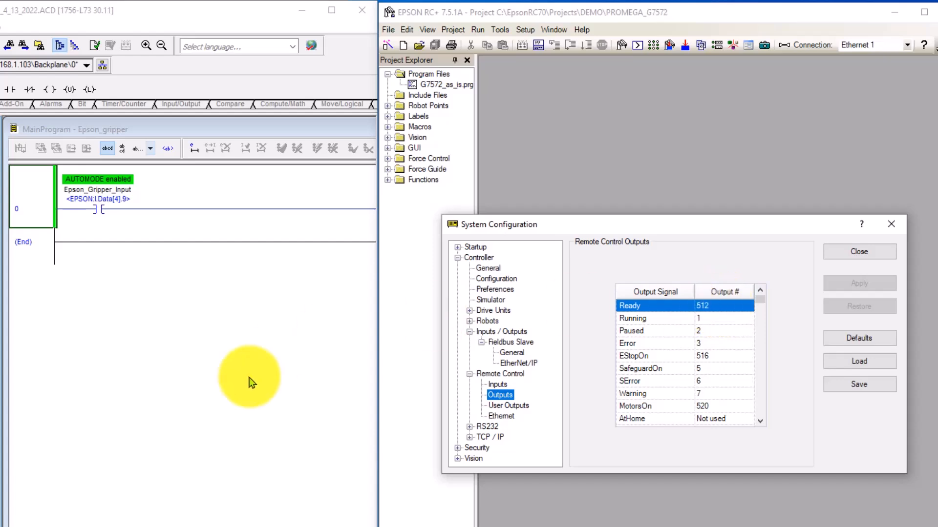
pyautogui.click(868, 251)
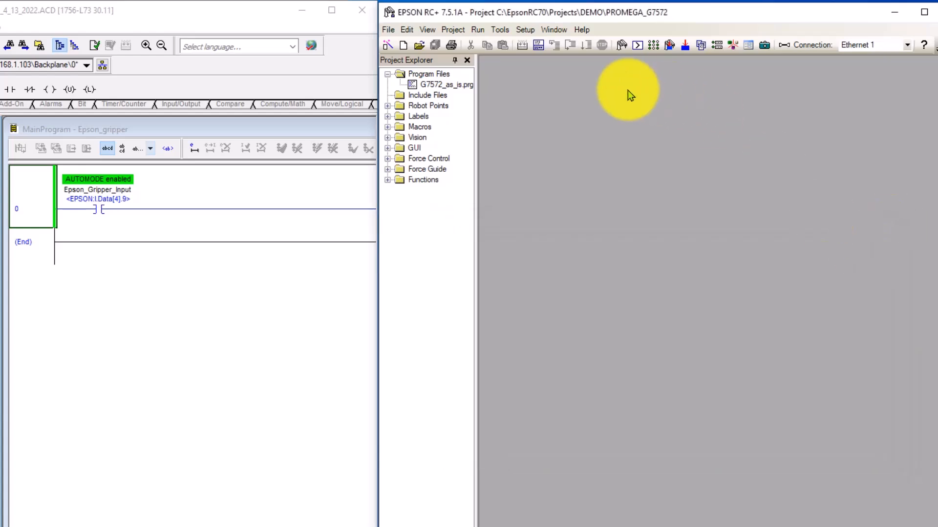
# Step: Open the I/O Monitor and view All Inputs and Standard Inputs, ending on Fieldbus Slave Inputs beside the Fieldbus Slave Outputs
pyautogui.click(500, 30)
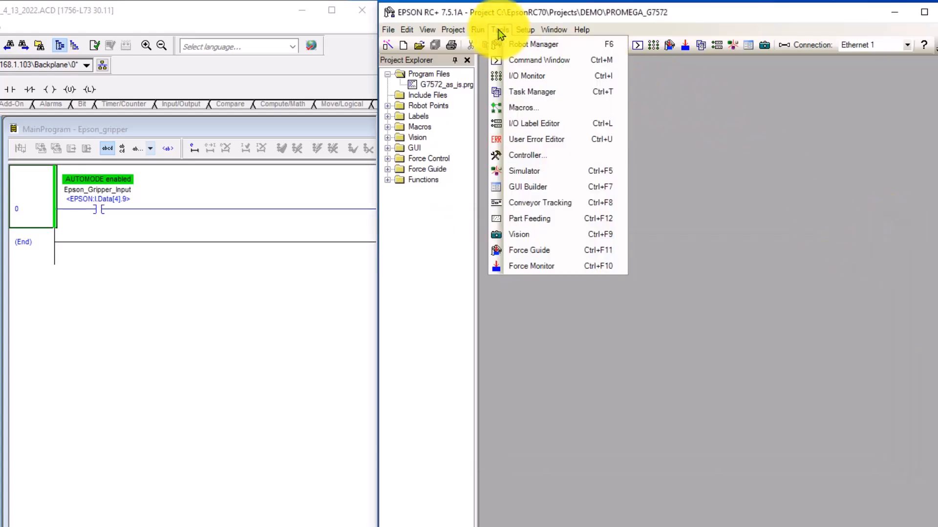
pyautogui.click(524, 78)
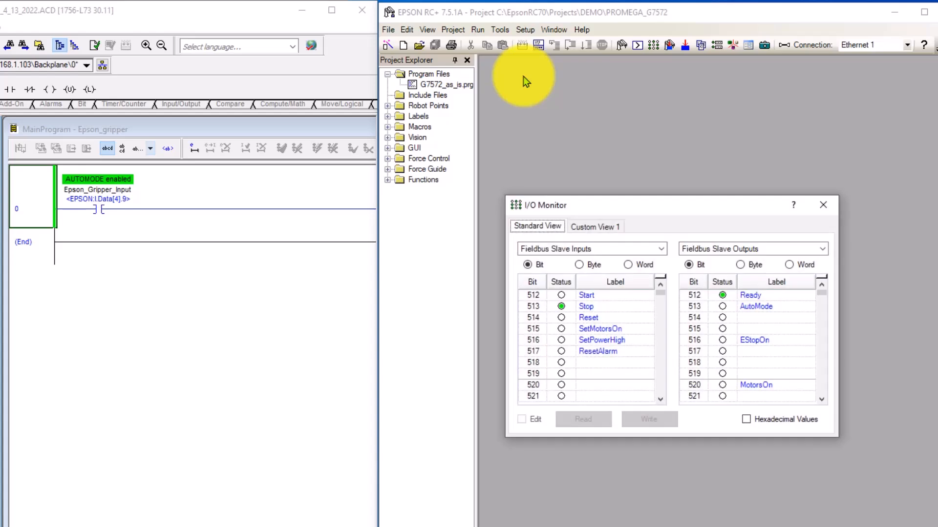
pyautogui.click(661, 250)
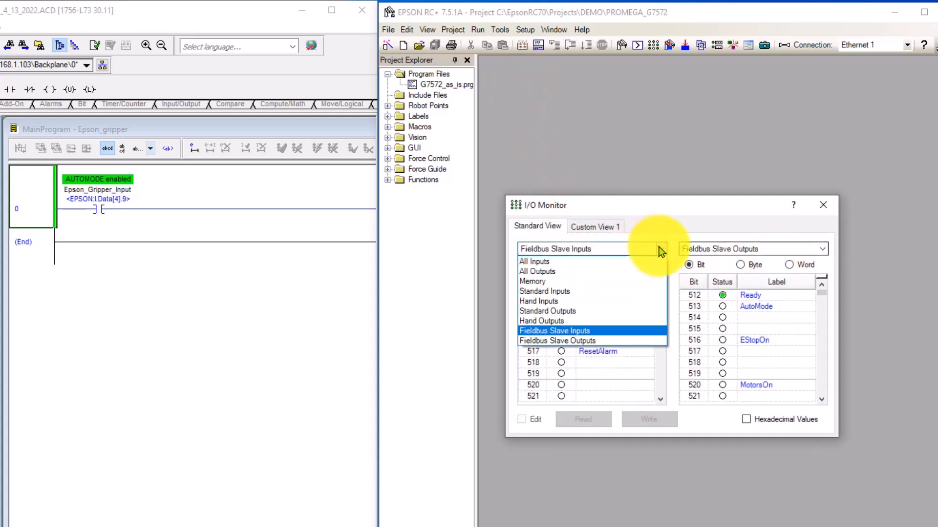
pyautogui.click(661, 250)
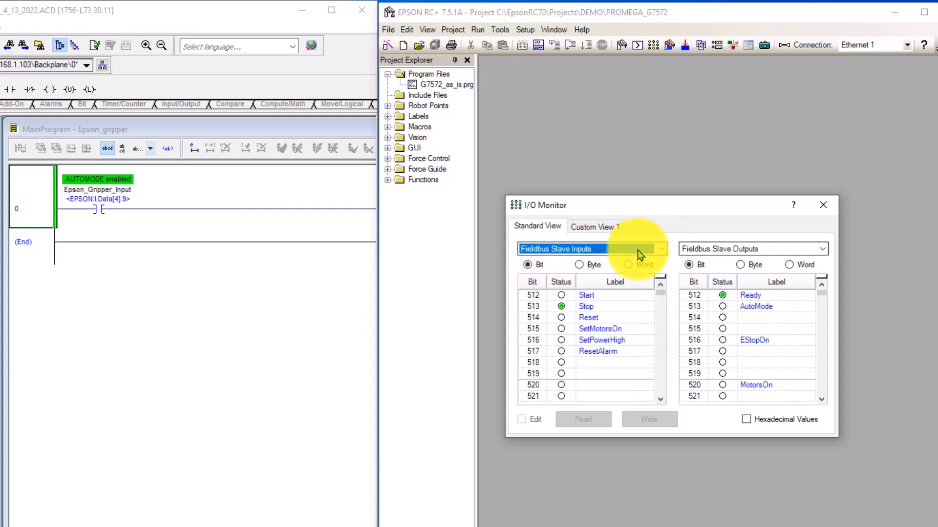
pyautogui.click(661, 252)
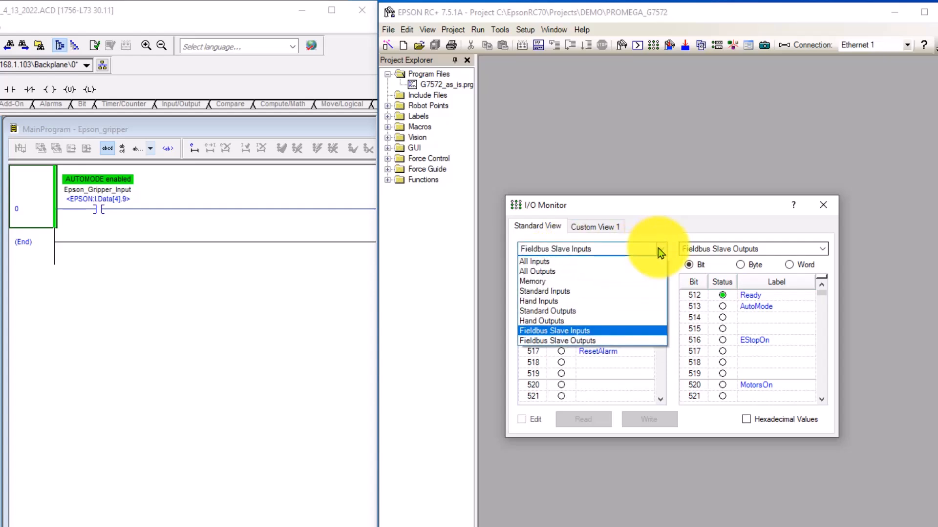
pyautogui.click(604, 266)
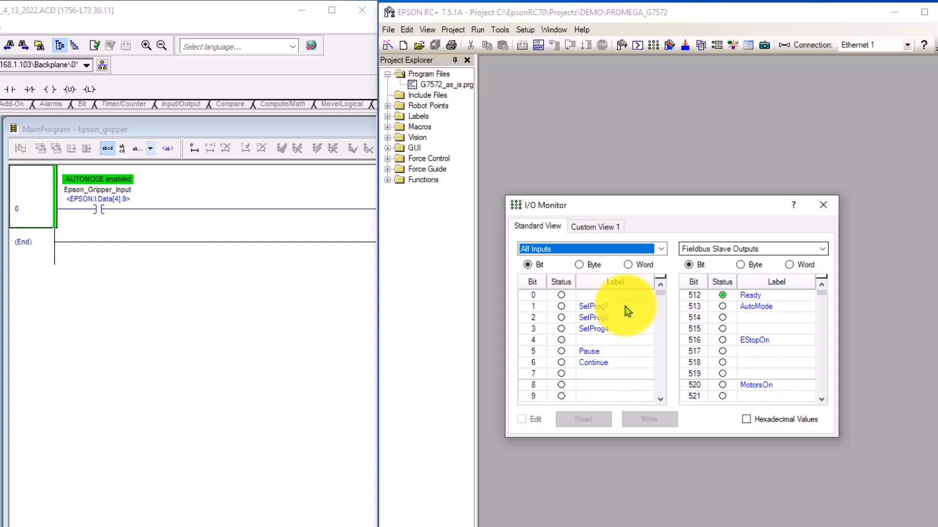
pyautogui.click(661, 249)
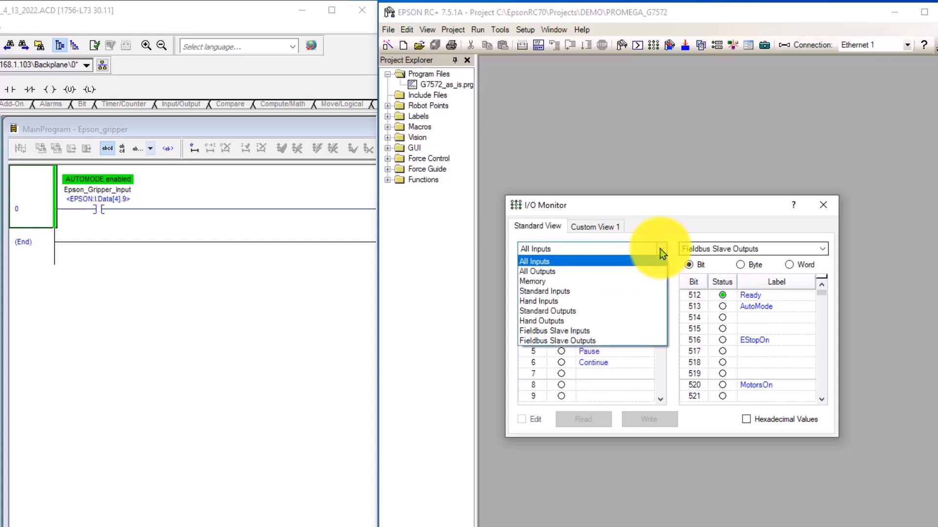
pyautogui.click(635, 291)
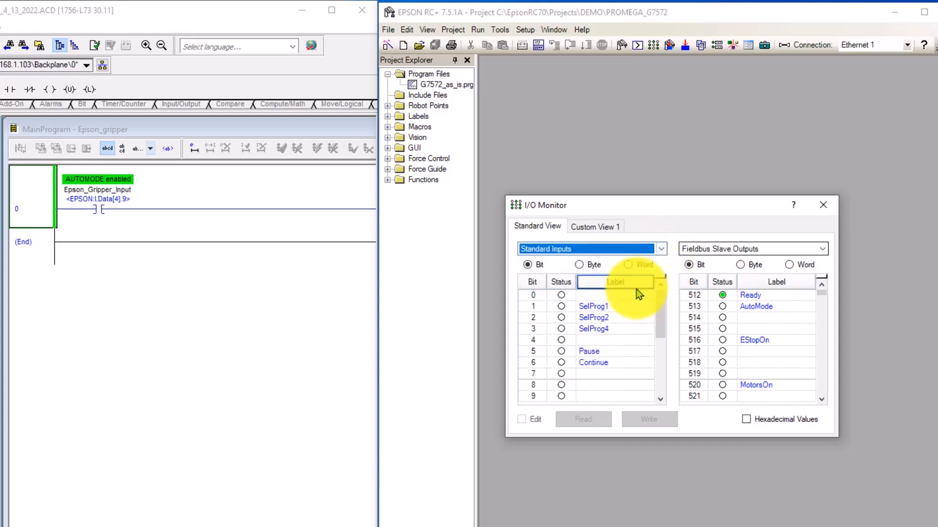
pyautogui.click(660, 250)
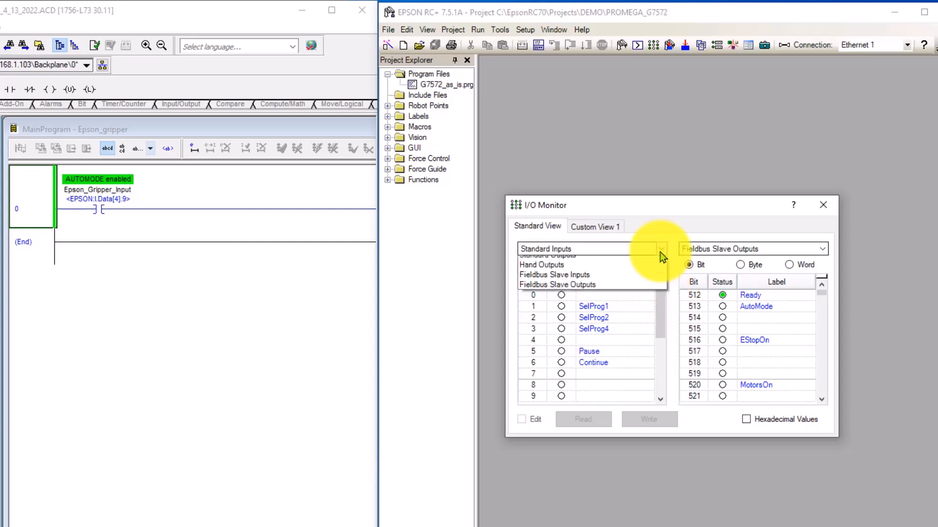
pyautogui.click(618, 331)
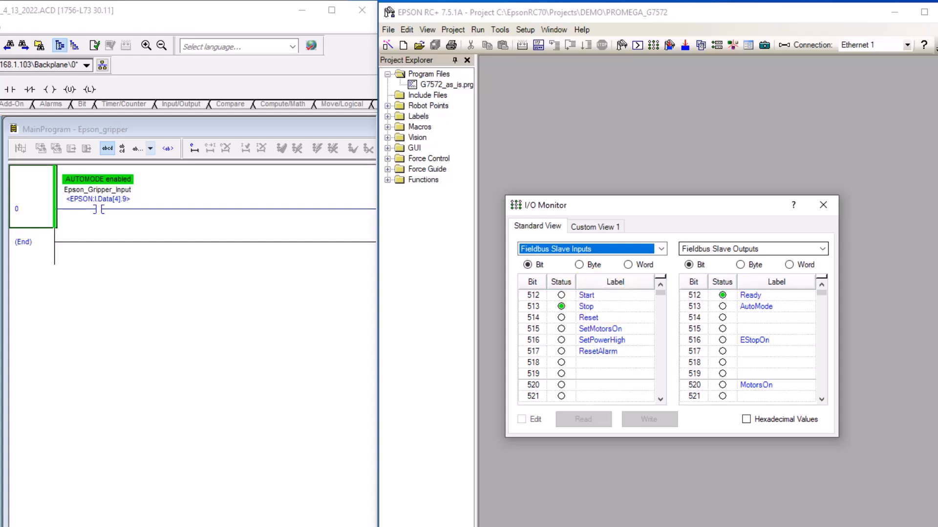
# Step: Open the PLC's controller tags and find the EPSON:I.Data[0] bits for comparison with the robot's Fieldbus Slave signals
pyautogui.doubleClick(0, 141)
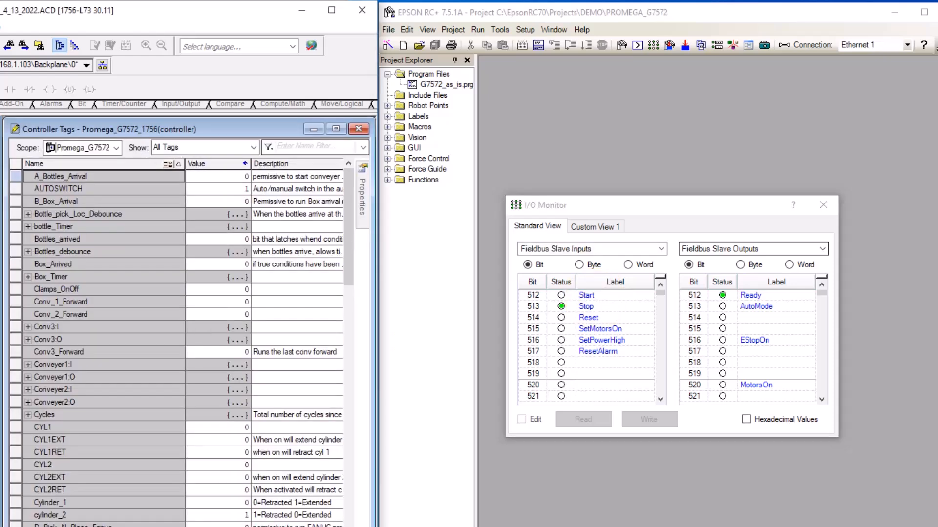
pyautogui.scroll(-5, 146, 503)
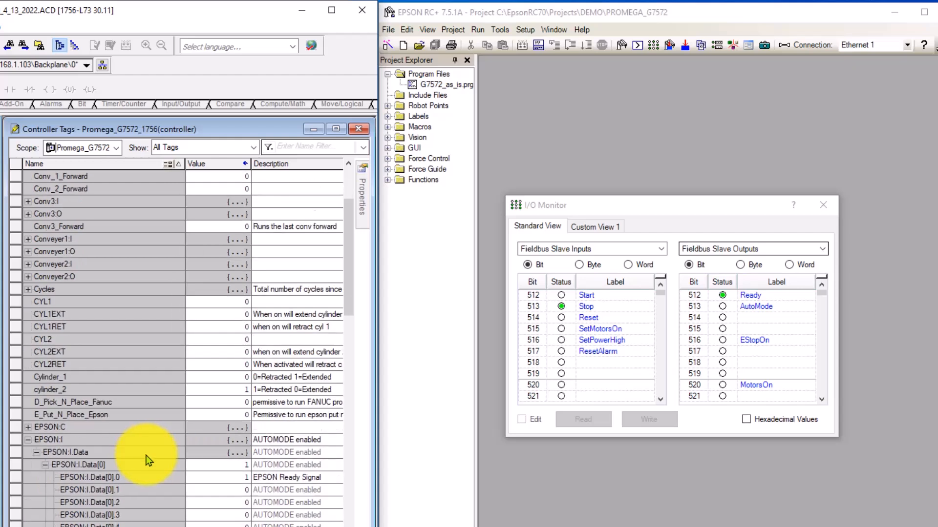